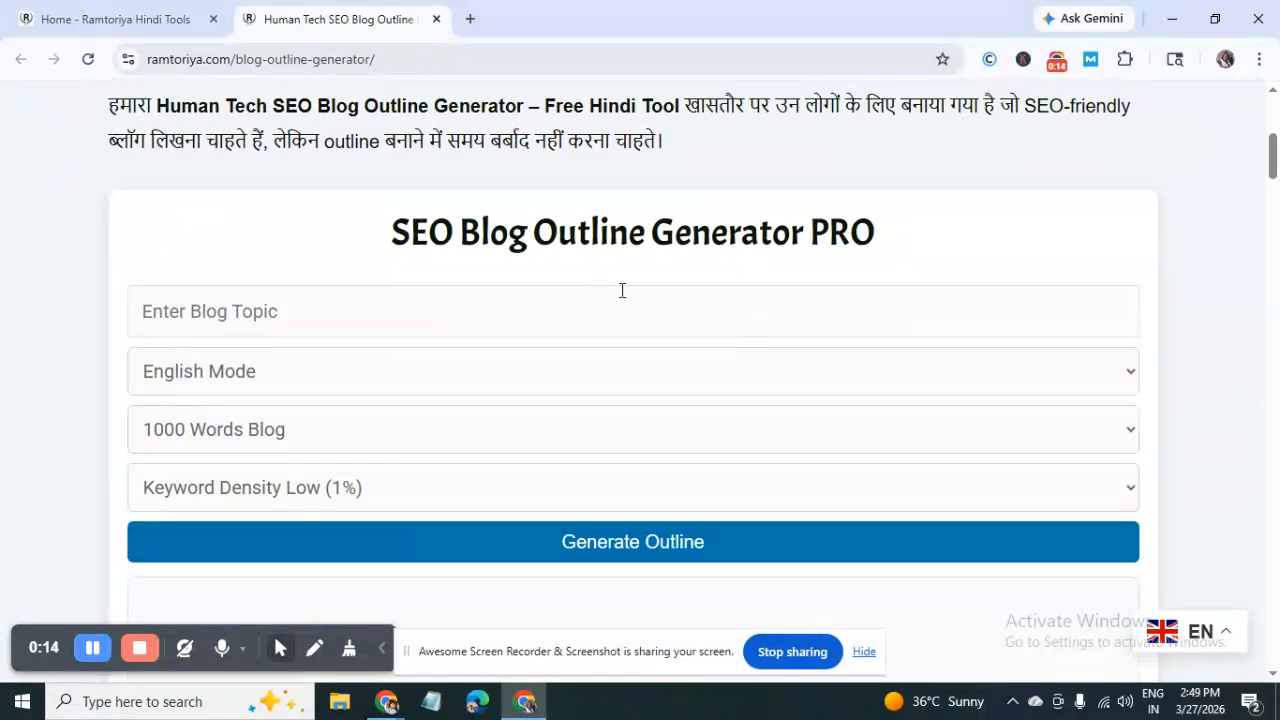
Look over the SEO blog outline generator page, including its input form, output area, related tools and explanatory text.
scroll(565, 310, "down", 12)
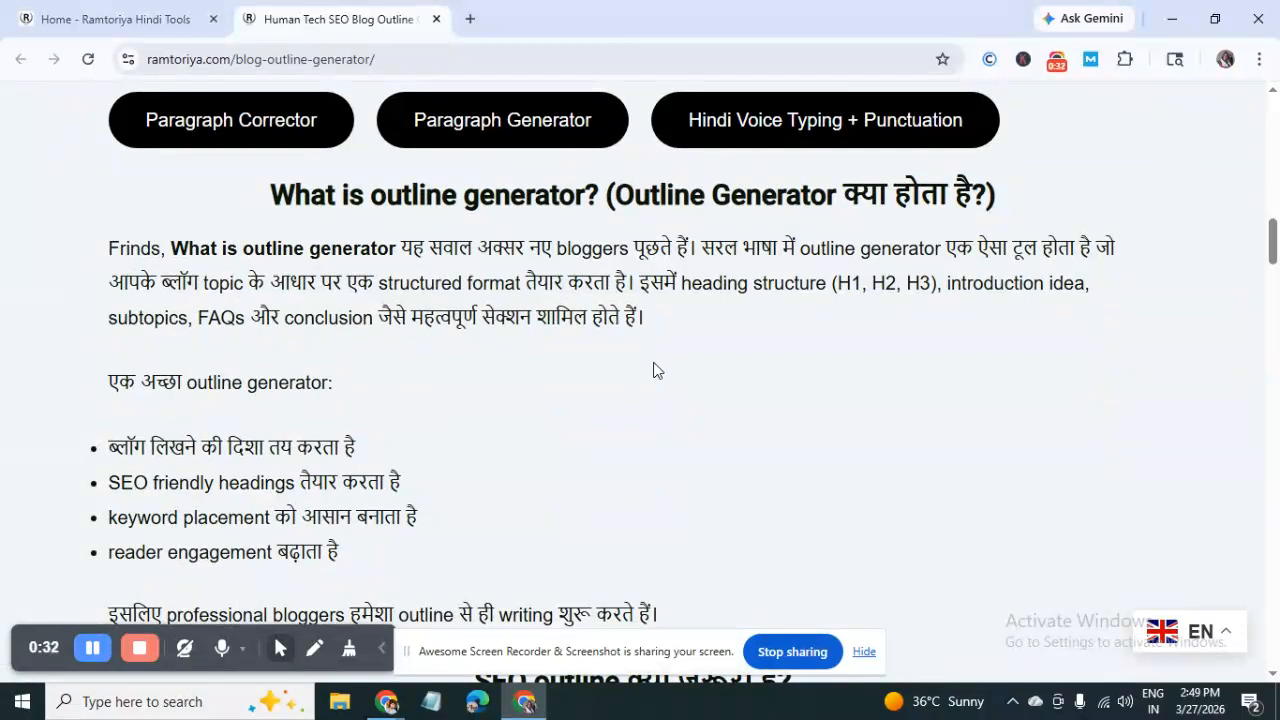
scroll(655, 370, "up", 7)
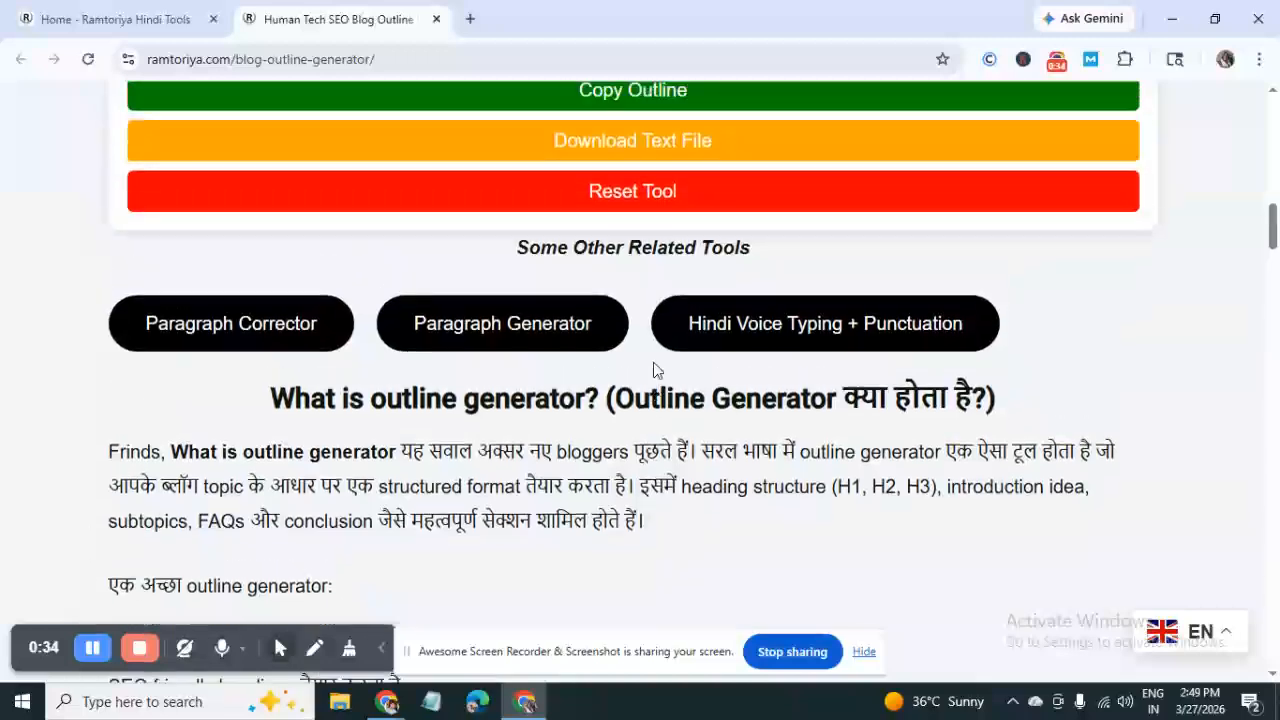
scroll(655, 372, "up", 1)
scroll(655, 366, "down", 1)
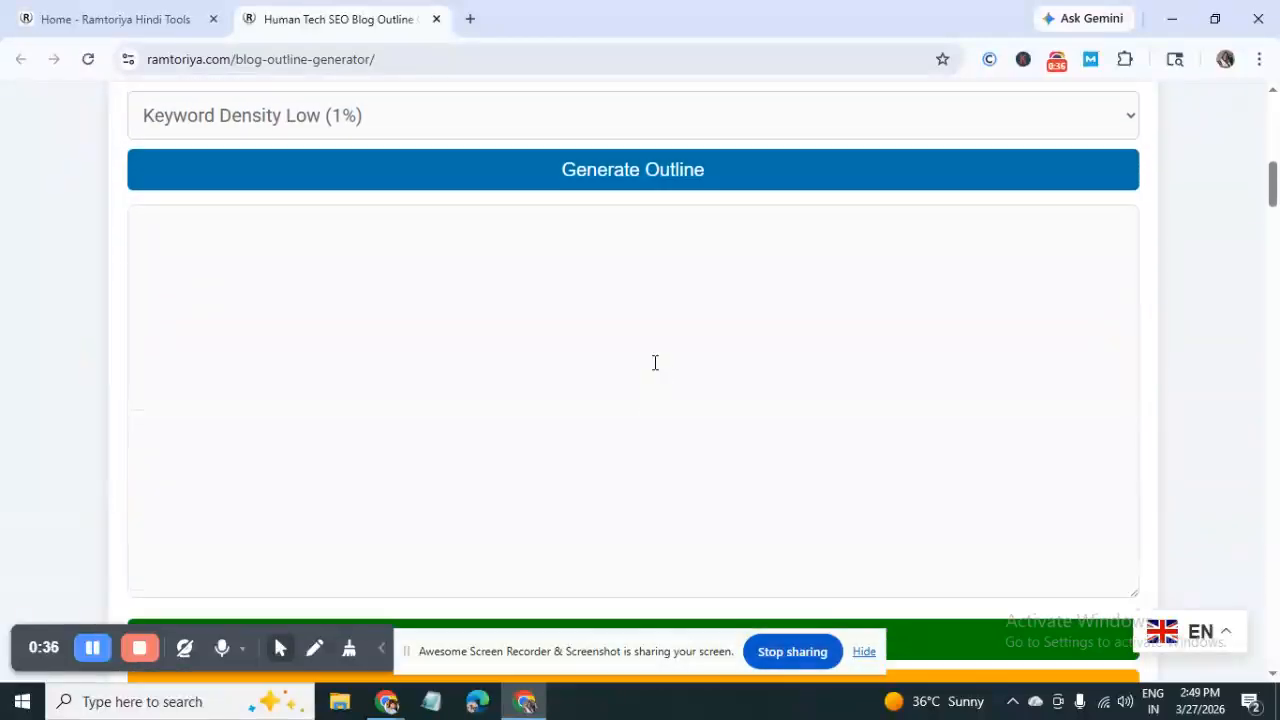
scroll(655, 366, "up", 3)
scroll(655, 368, "up", 1)
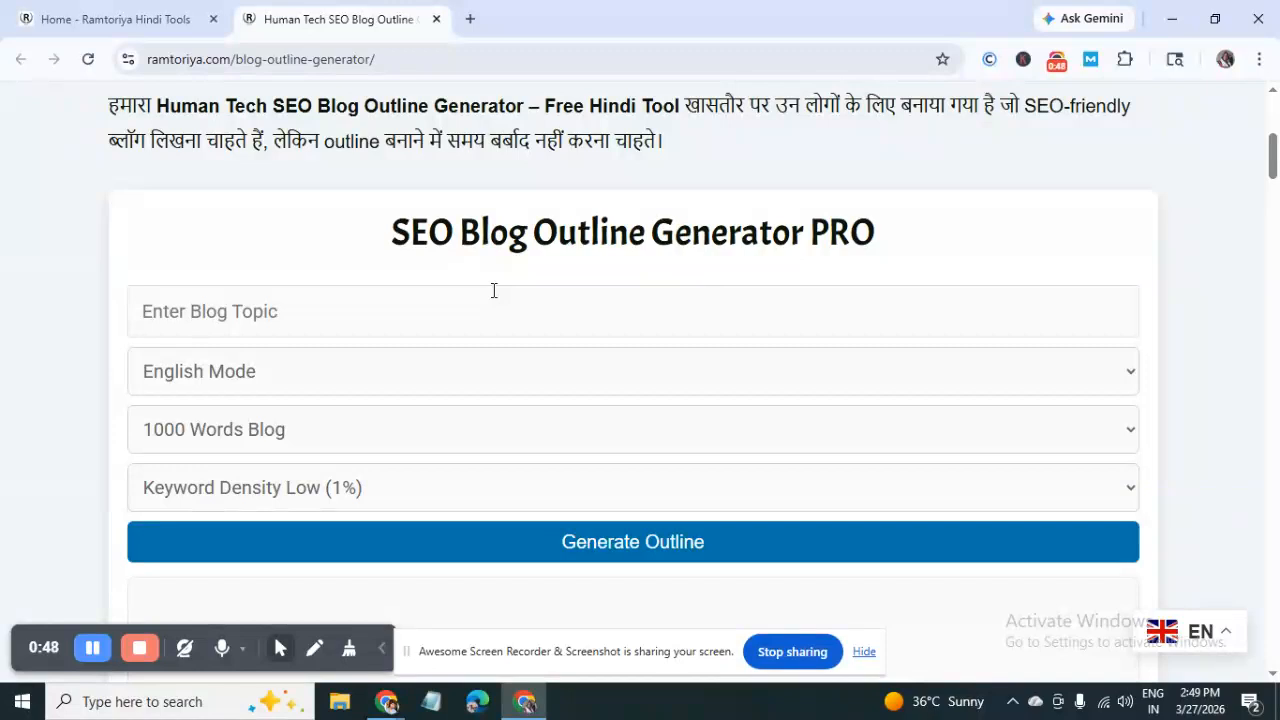
scroll(493, 290, "down", 1)
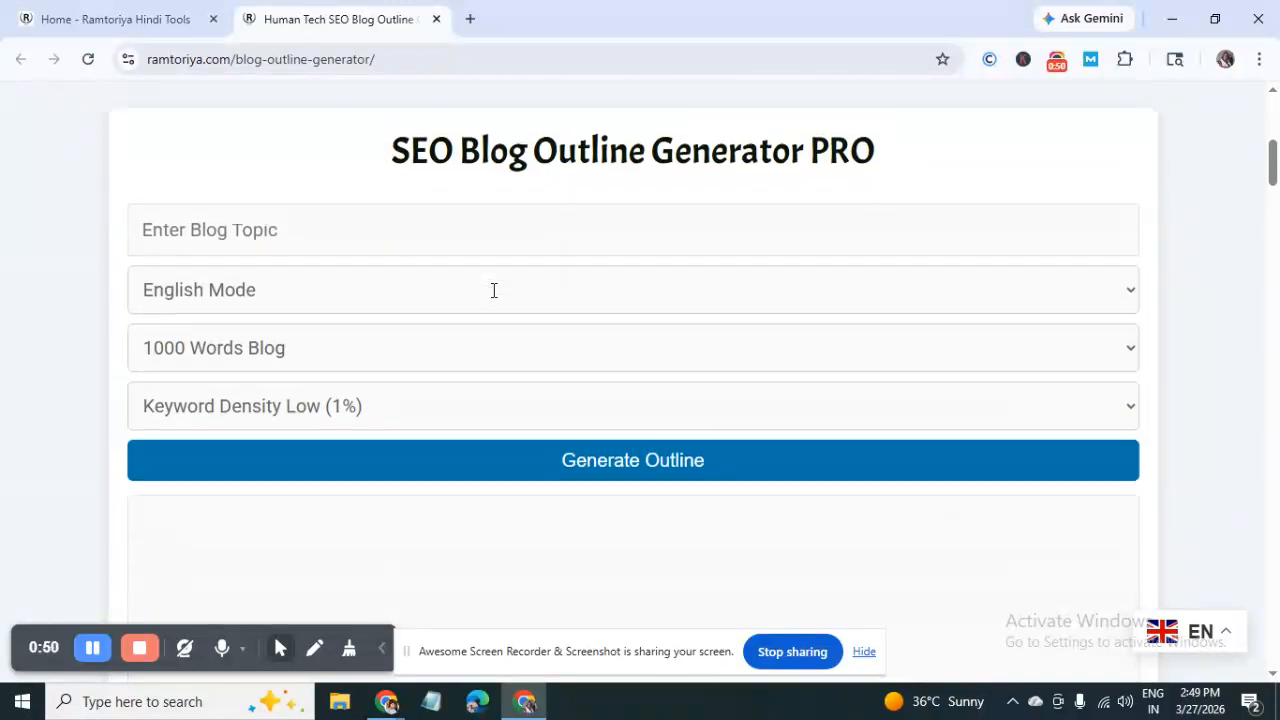
scroll(511, 306, "up", 1)
Examine the outline form's blog topic field and its language mode and word count options.
left_click(313, 305)
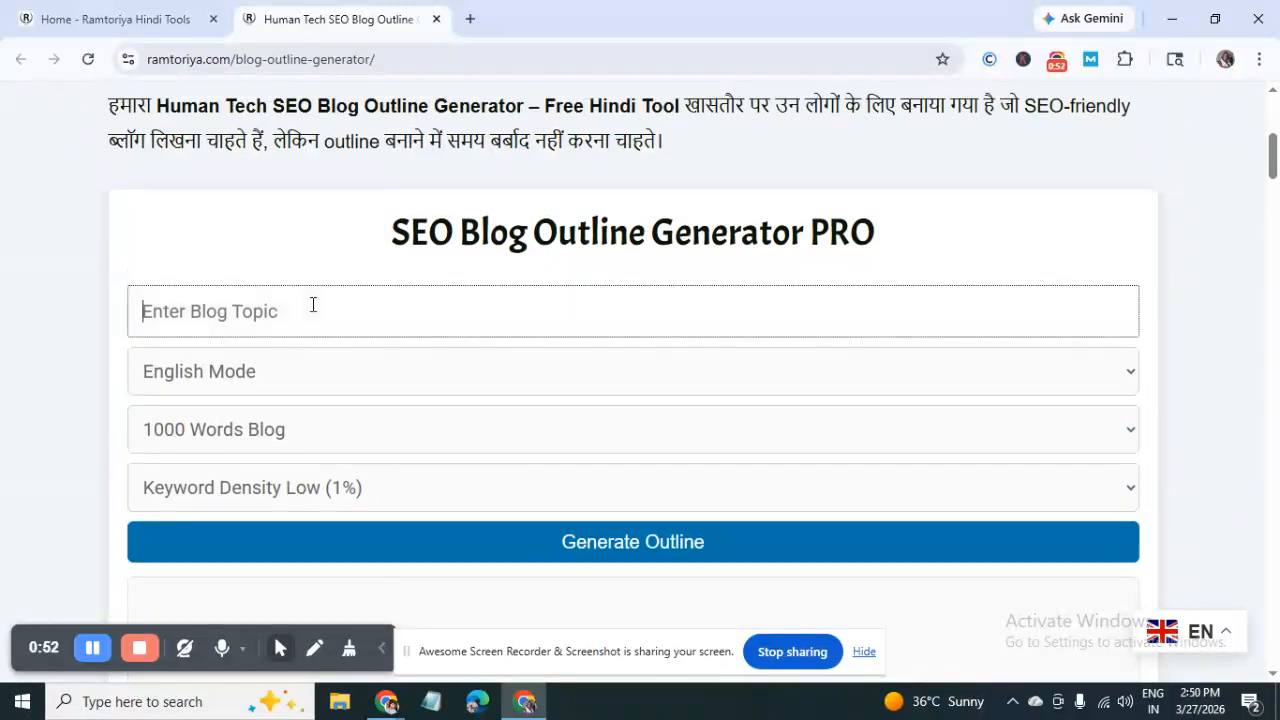
left_click(296, 379)
left_click(296, 379)
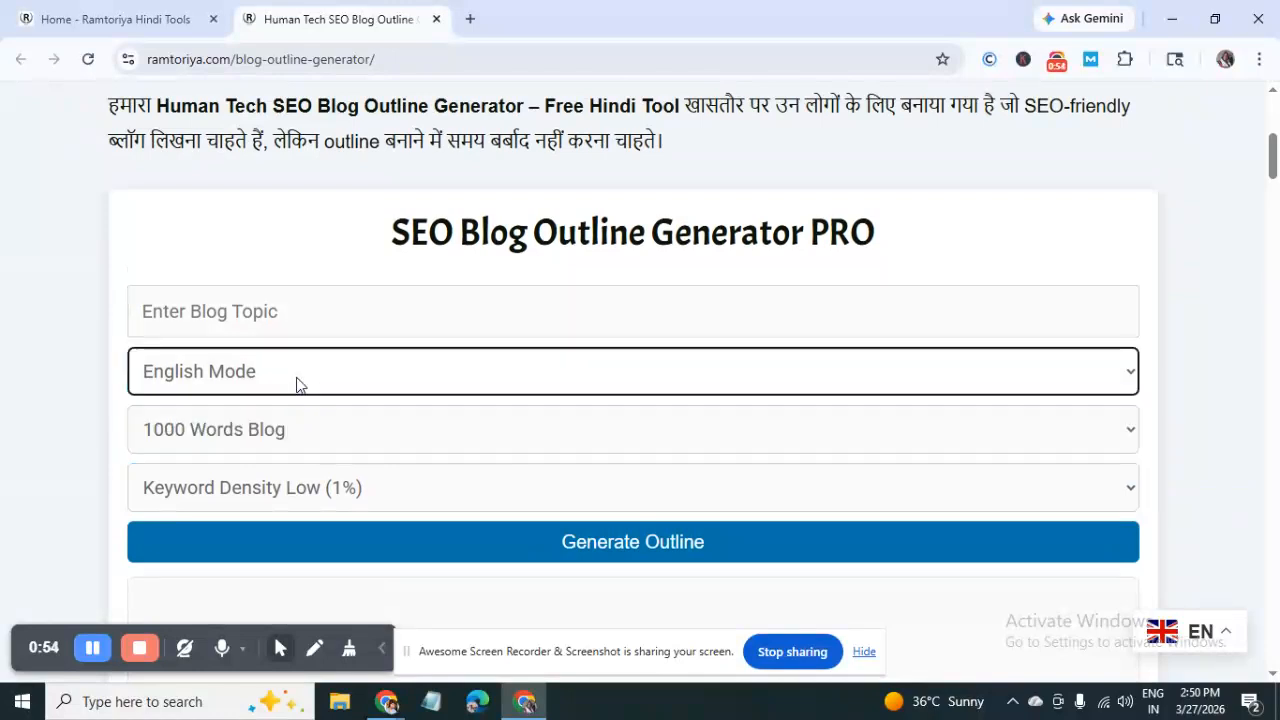
left_click(307, 428)
left_click(307, 428)
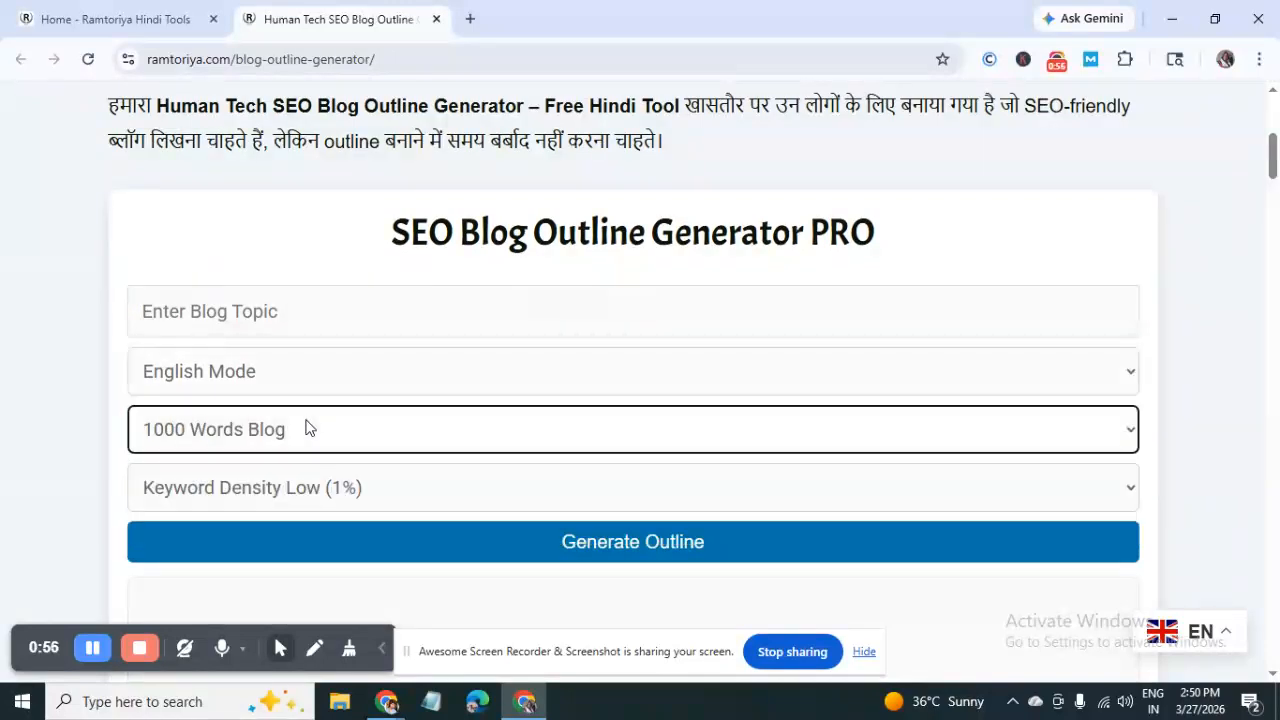
left_click(358, 312)
scroll(637, 292, "up", 2)
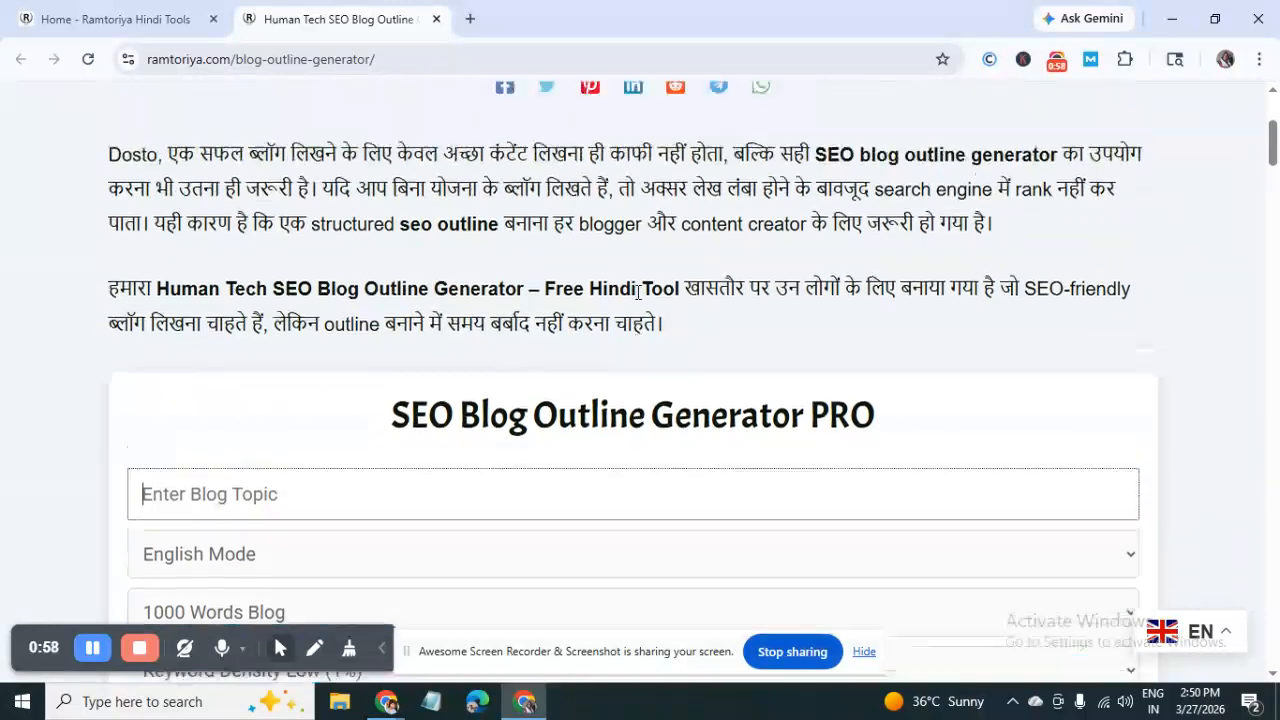
scroll(640, 306, "down", 2)
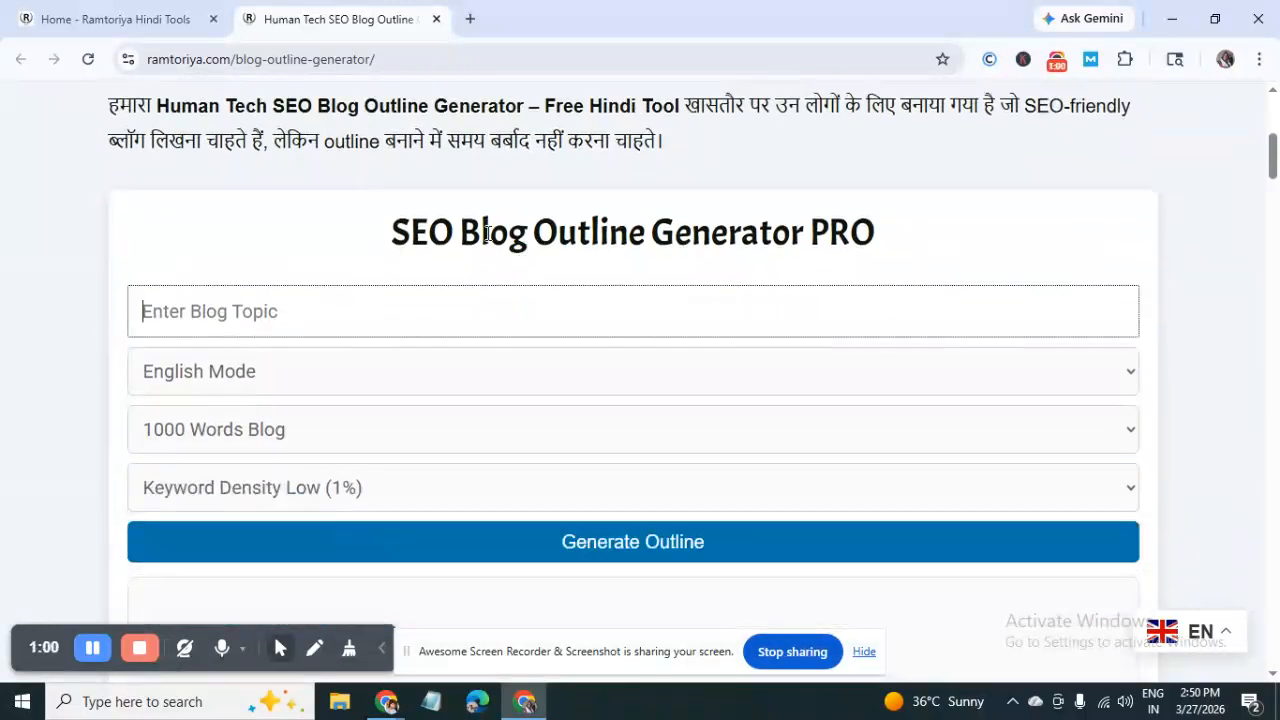
Copy the words "Blog Outline" from the tool's heading and paste them as the blog topic.
left_click_drag(461, 232, 643, 232)
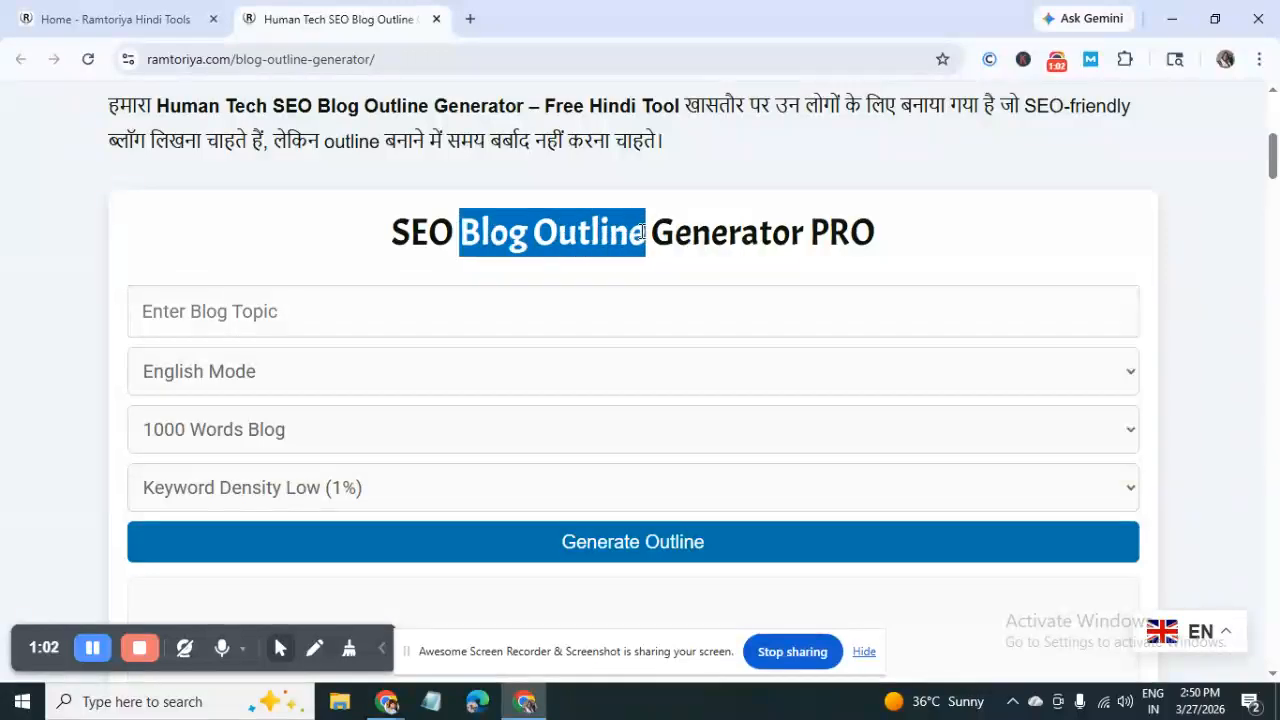
right_click(585, 233)
left_click(606, 254)
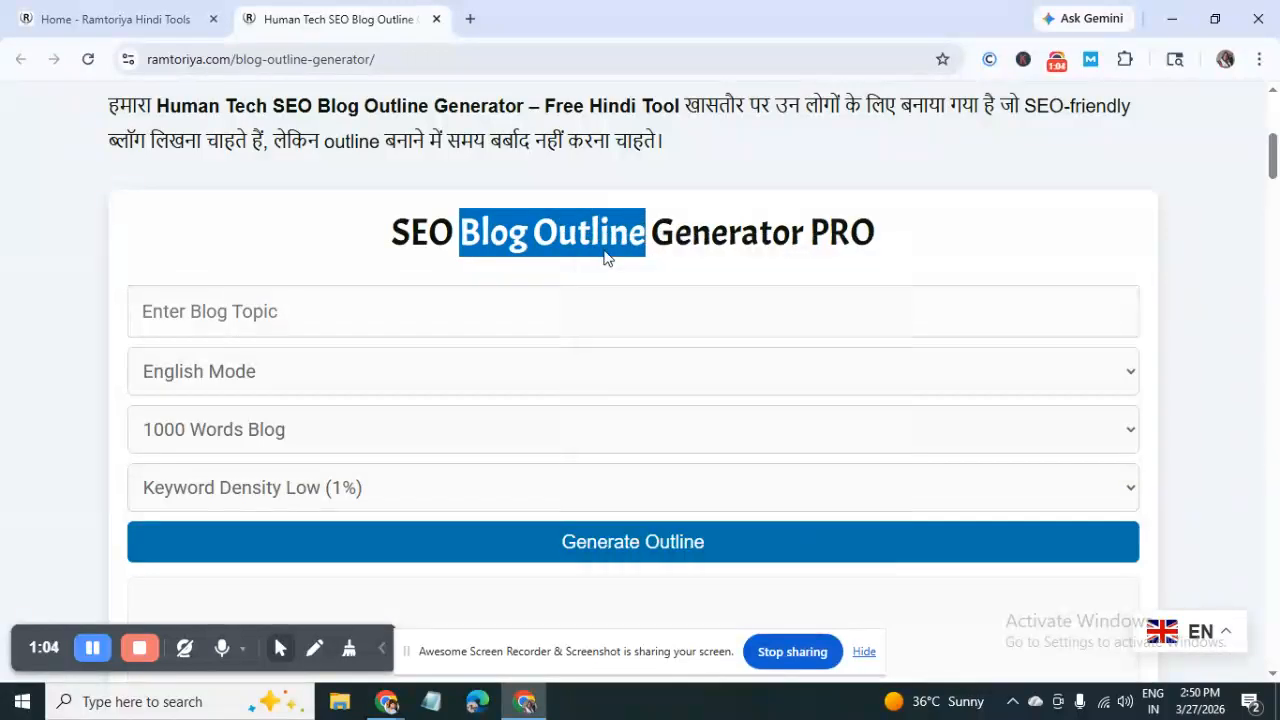
left_click(375, 321)
right_click(375, 321)
left_click(425, 397)
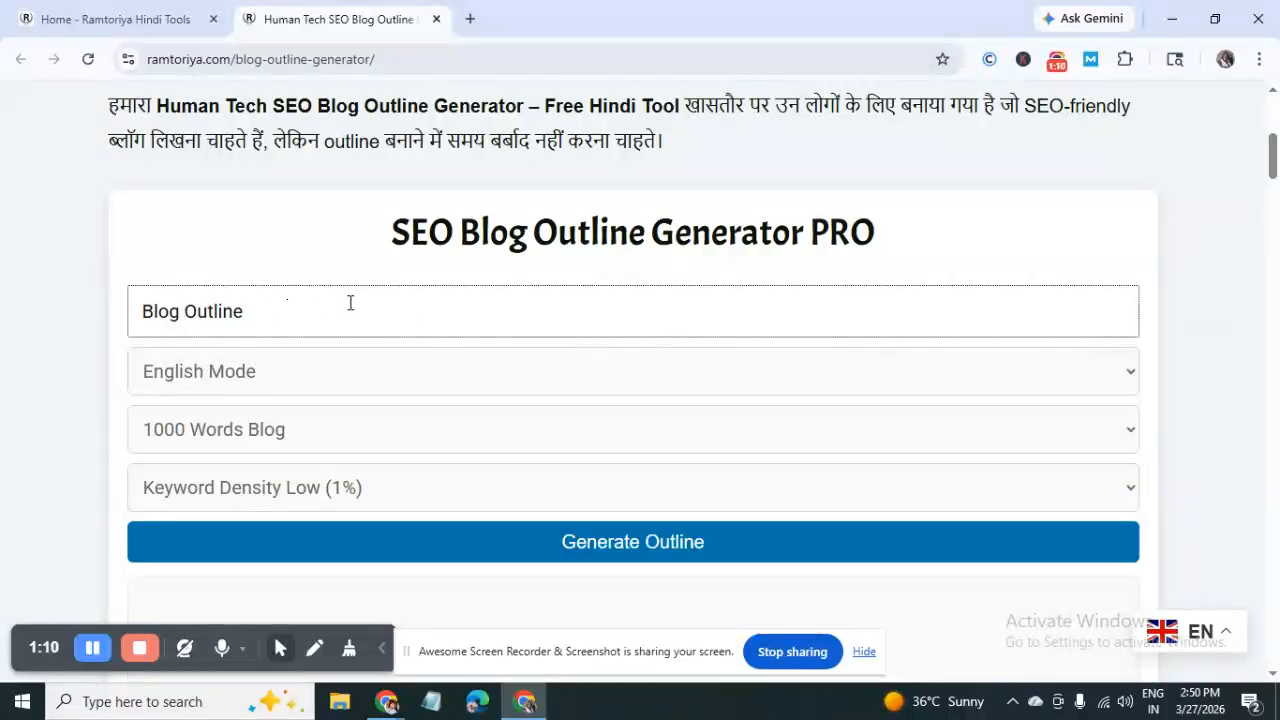
Generate the outline in Hindi Mode with Keyword Density Medium (2%).
scroll(350, 303, "down", 1)
left_click(289, 277)
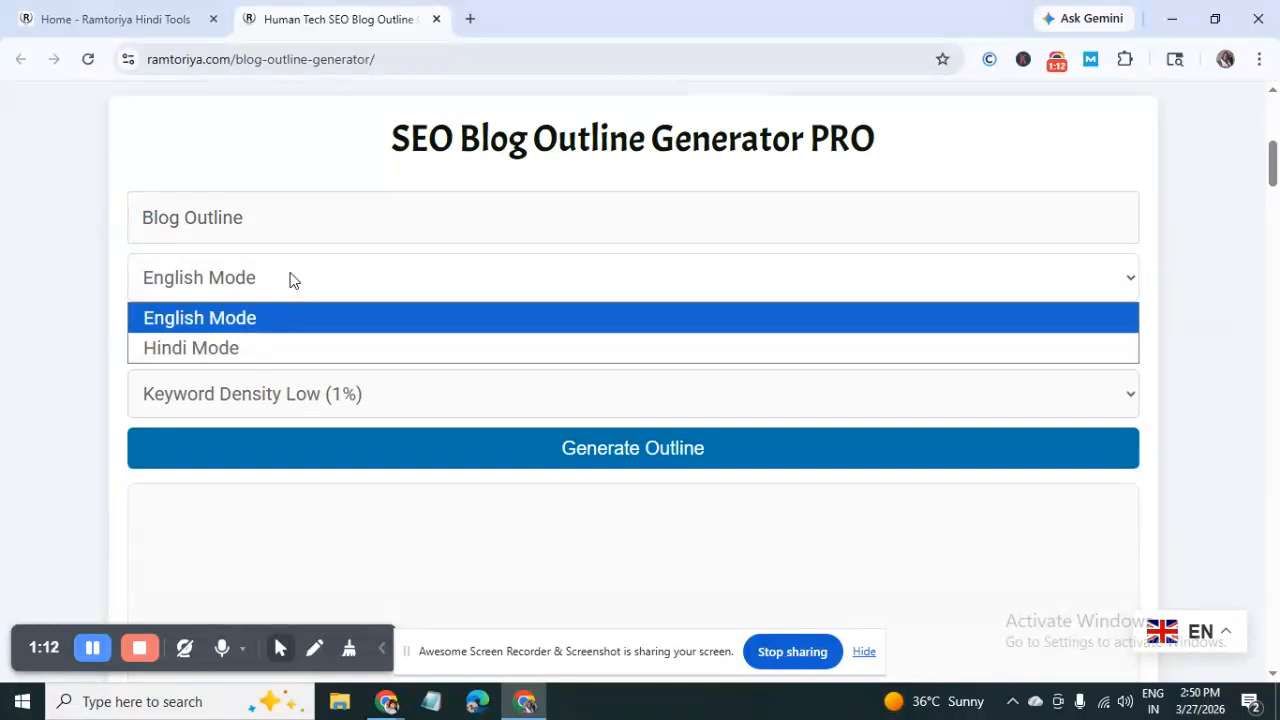
left_click(252, 346)
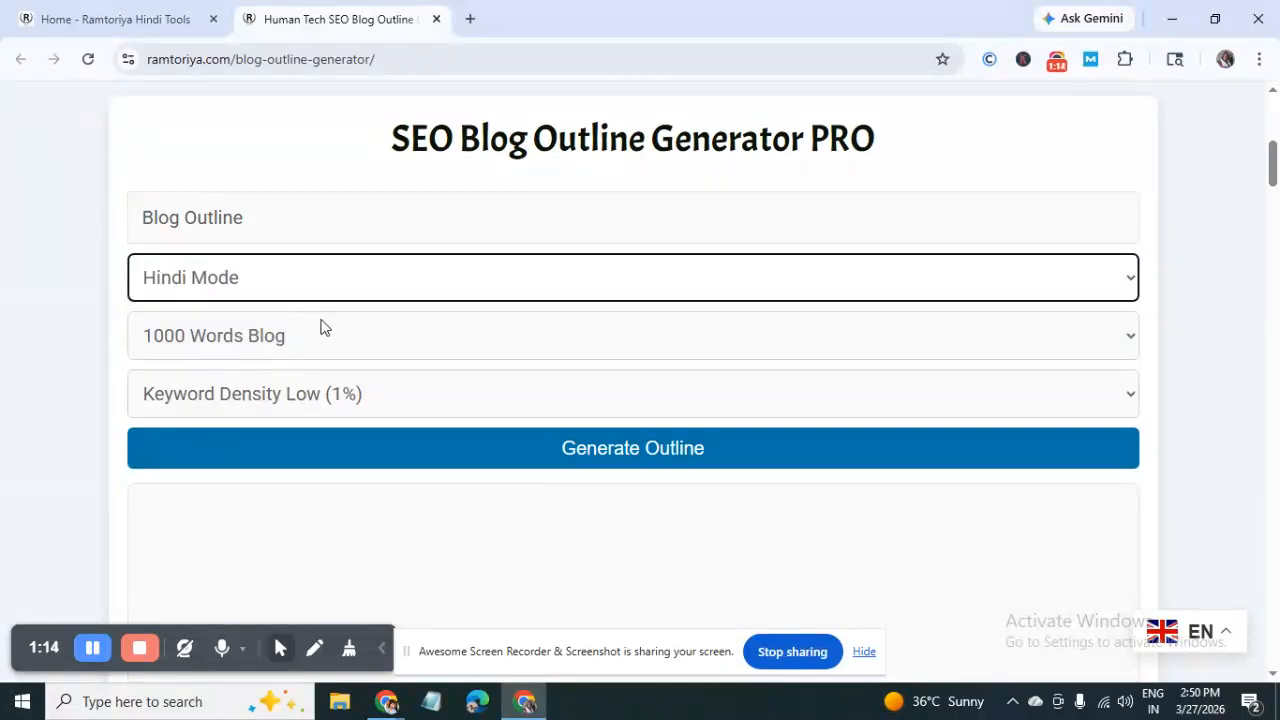
left_click(332, 392)
scroll(397, 400, "down", 2)
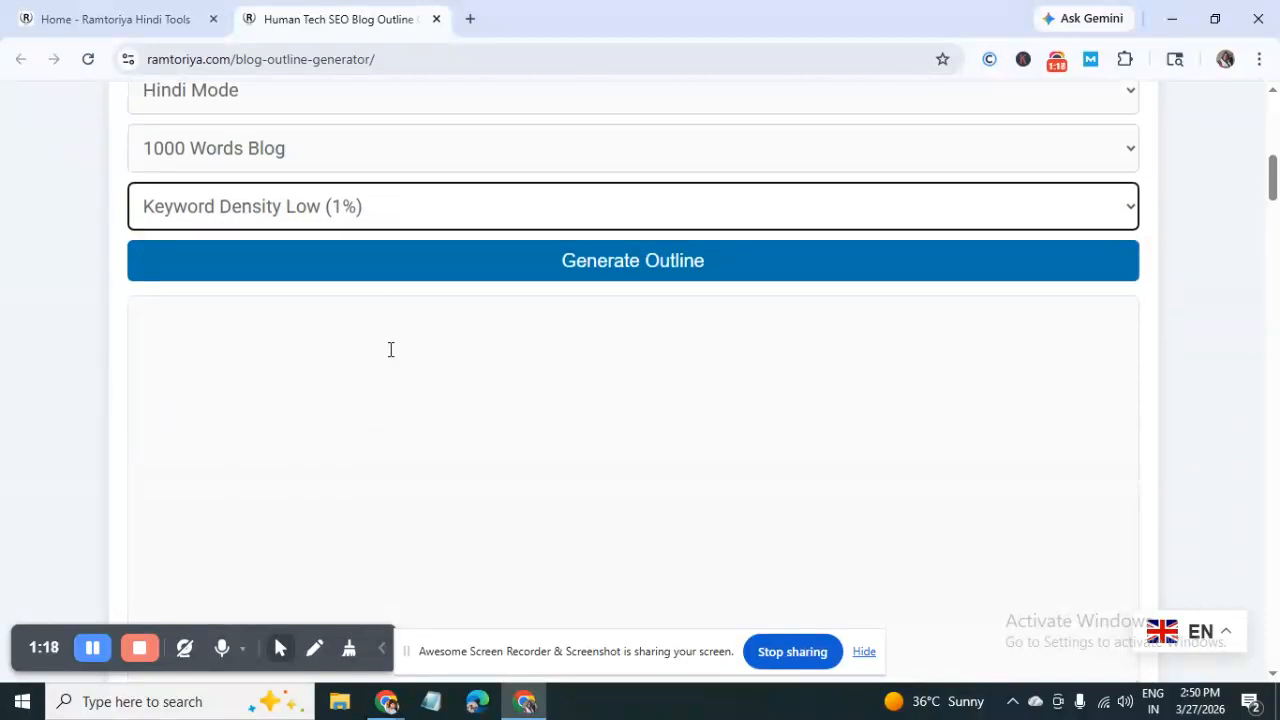
left_click(378, 210)
left_click(363, 277)
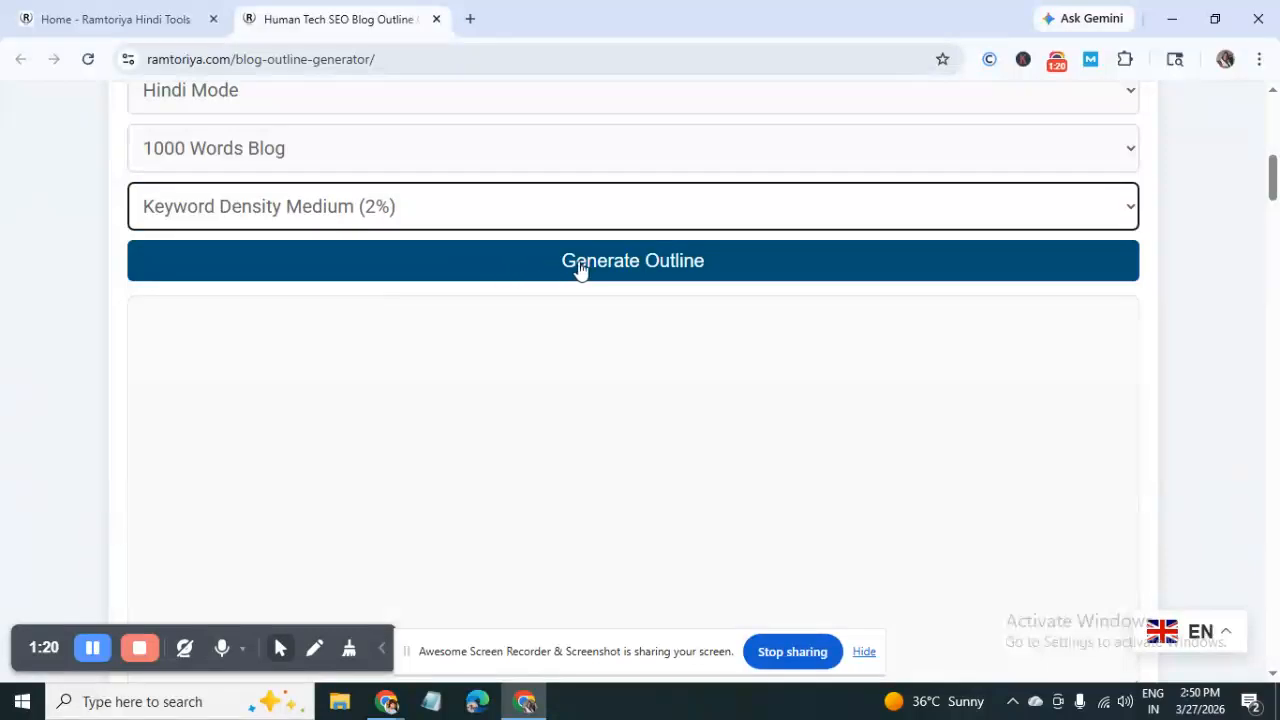
left_click(585, 269)
Read through the generated outline from the meta title, description, slug and keywords down to the headings and conclusion.
scroll(581, 338, "down", 1)
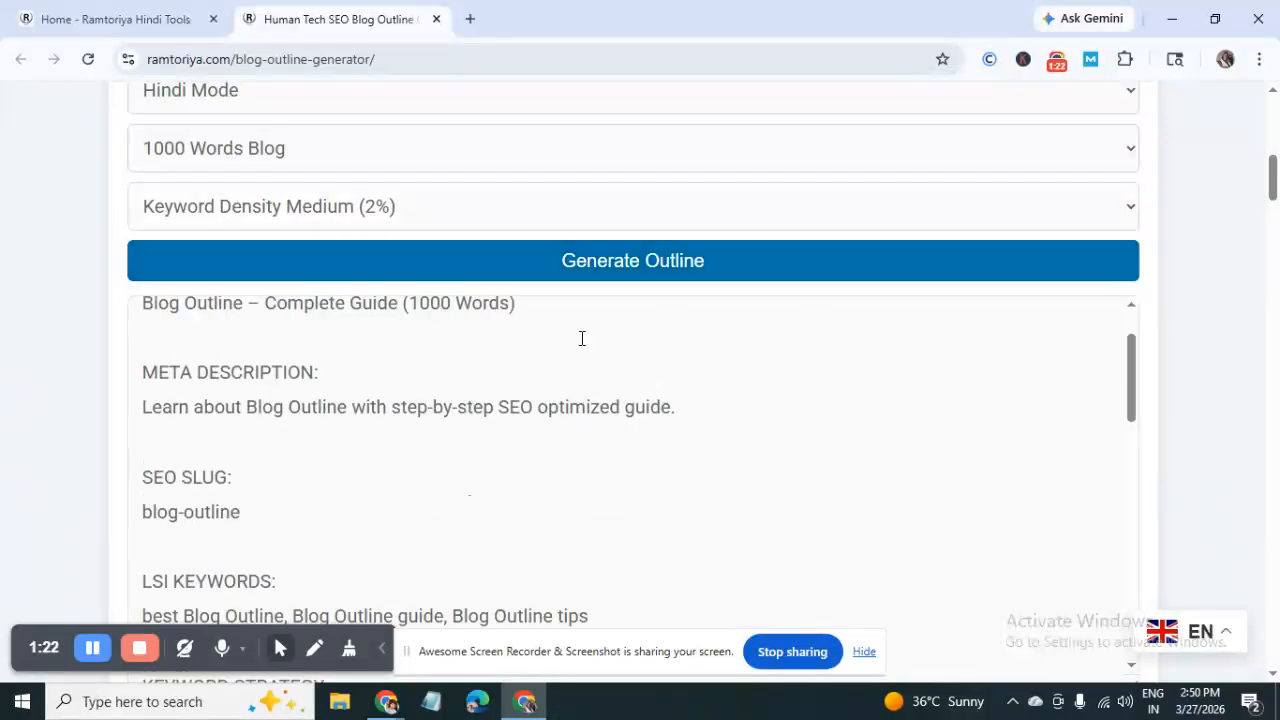
scroll(312, 356, "up", 1)
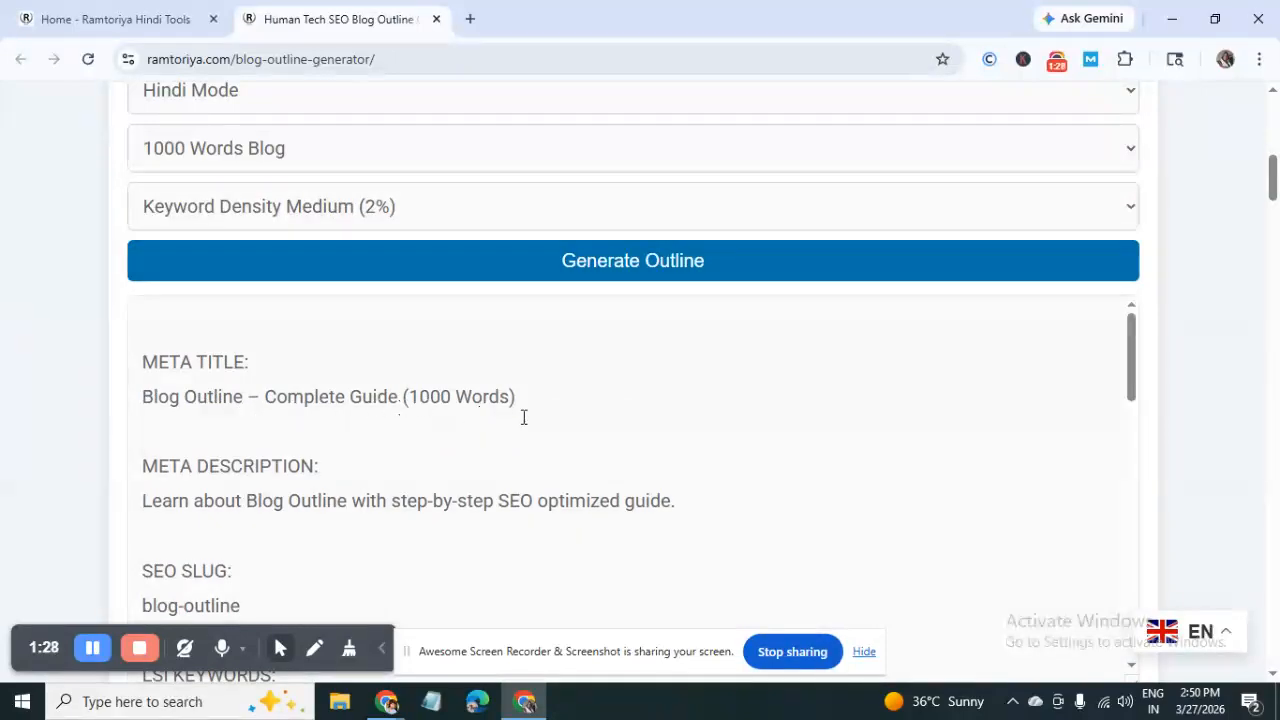
scroll(523, 417, "down", 1)
scroll(523, 417, "up", 1)
scroll(336, 420, "down", 1)
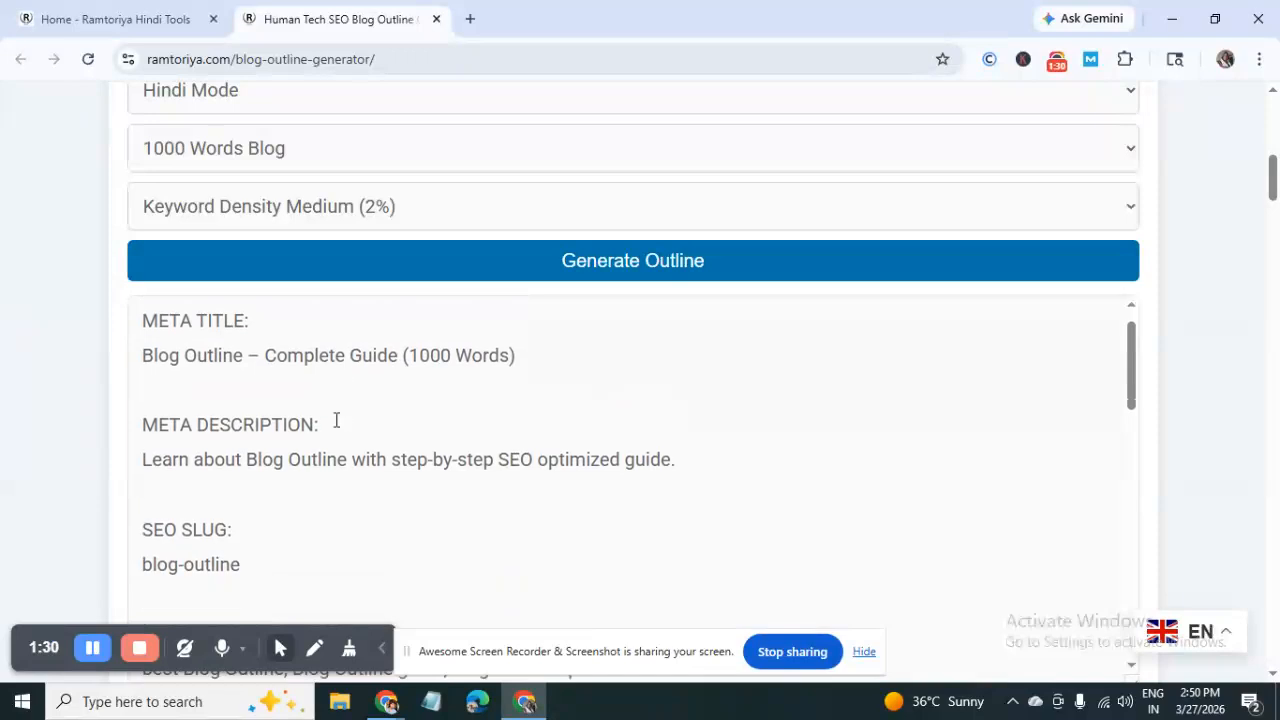
scroll(336, 420, "down", 1)
scroll(205, 385, "up", 2)
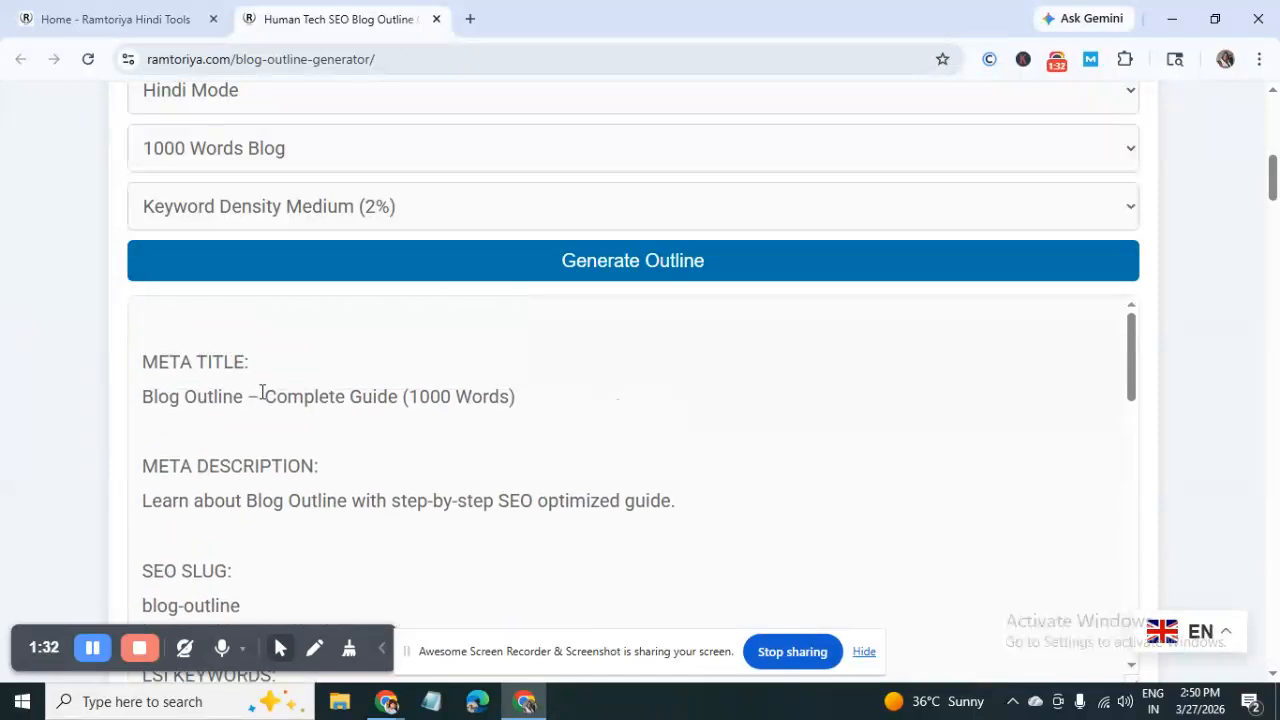
scroll(214, 430, "down", 3)
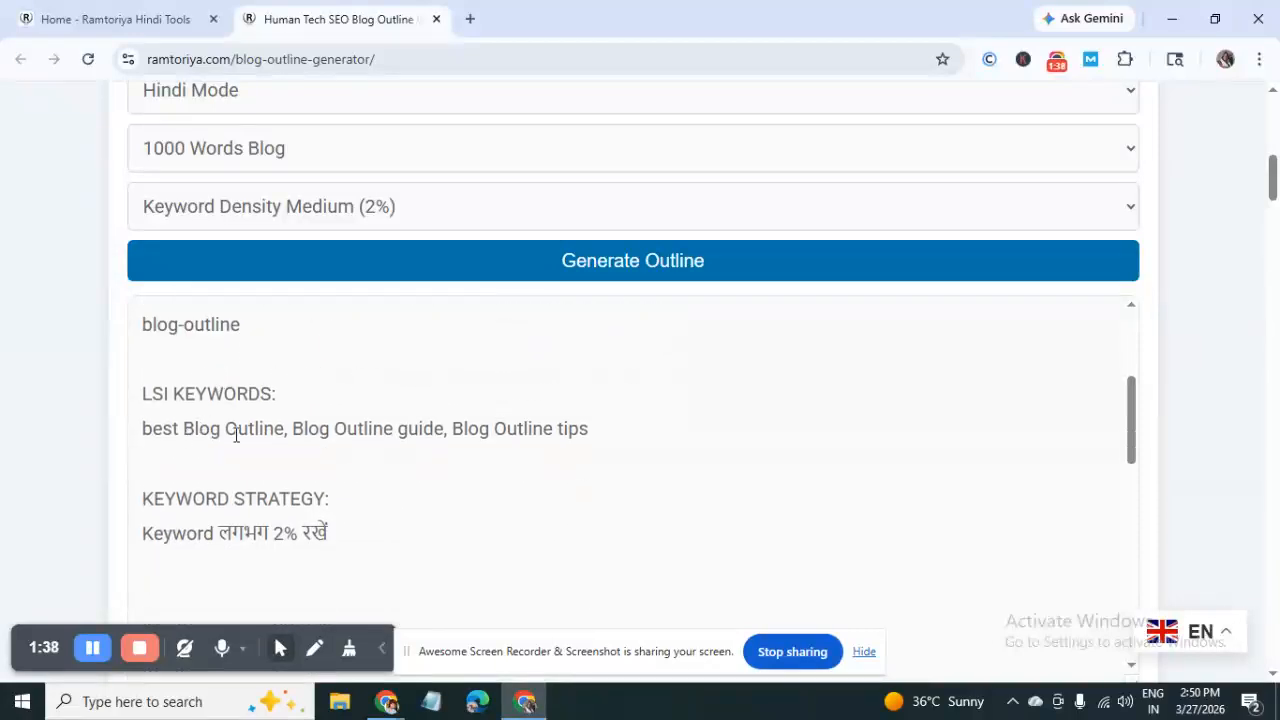
scroll(443, 434, "down", 4)
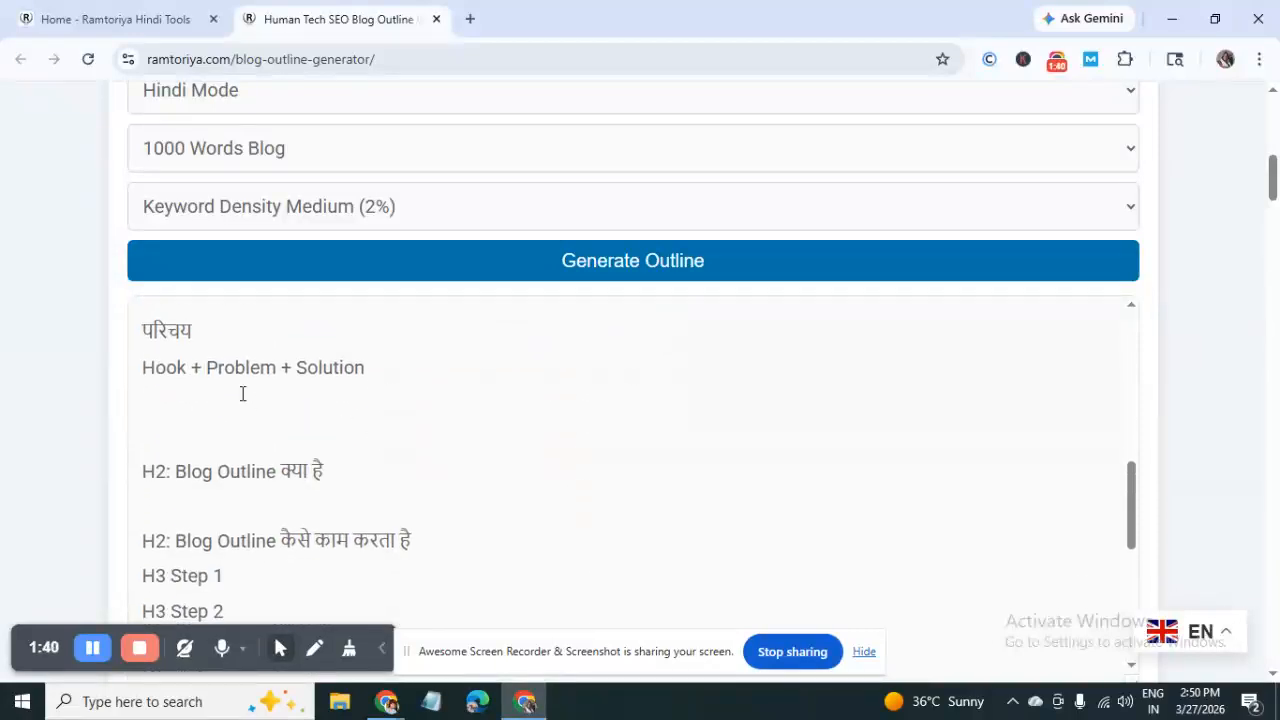
scroll(242, 393, "up", 1)
scroll(242, 393, "down", 6)
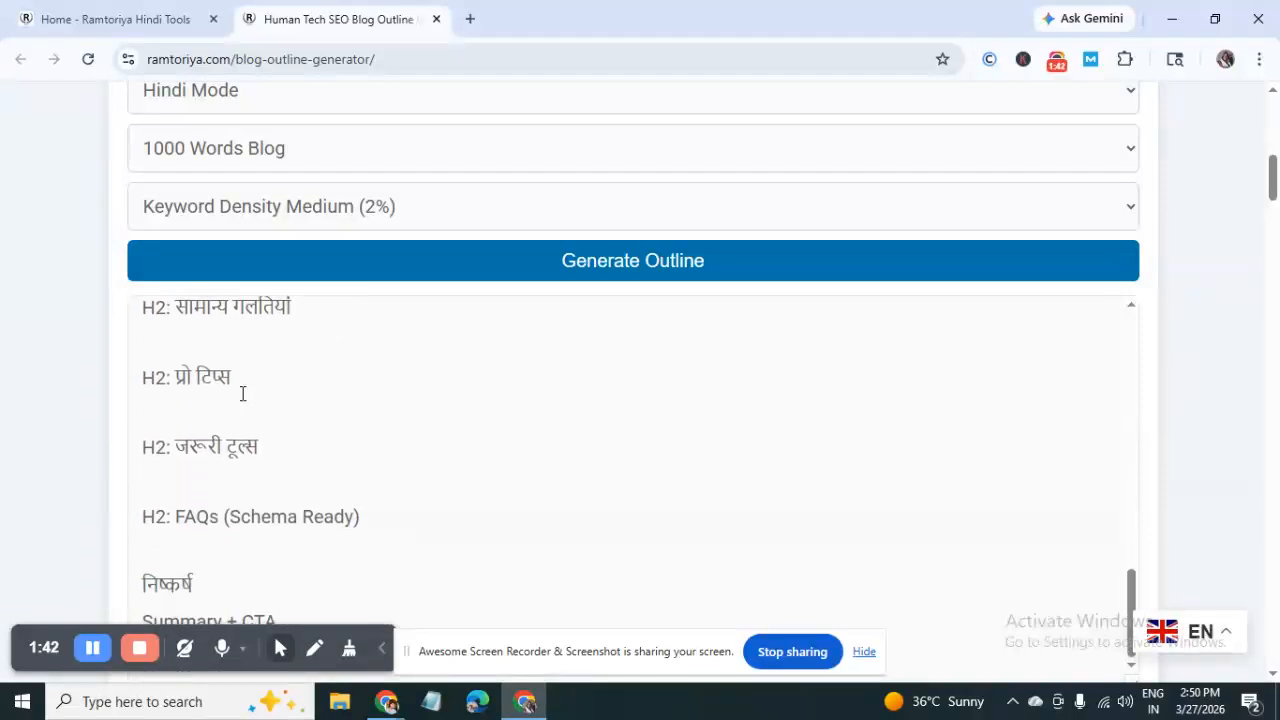
Copy the whole generated outline and paste it into the empty Notepad document.
scroll(401, 415, "down", 3)
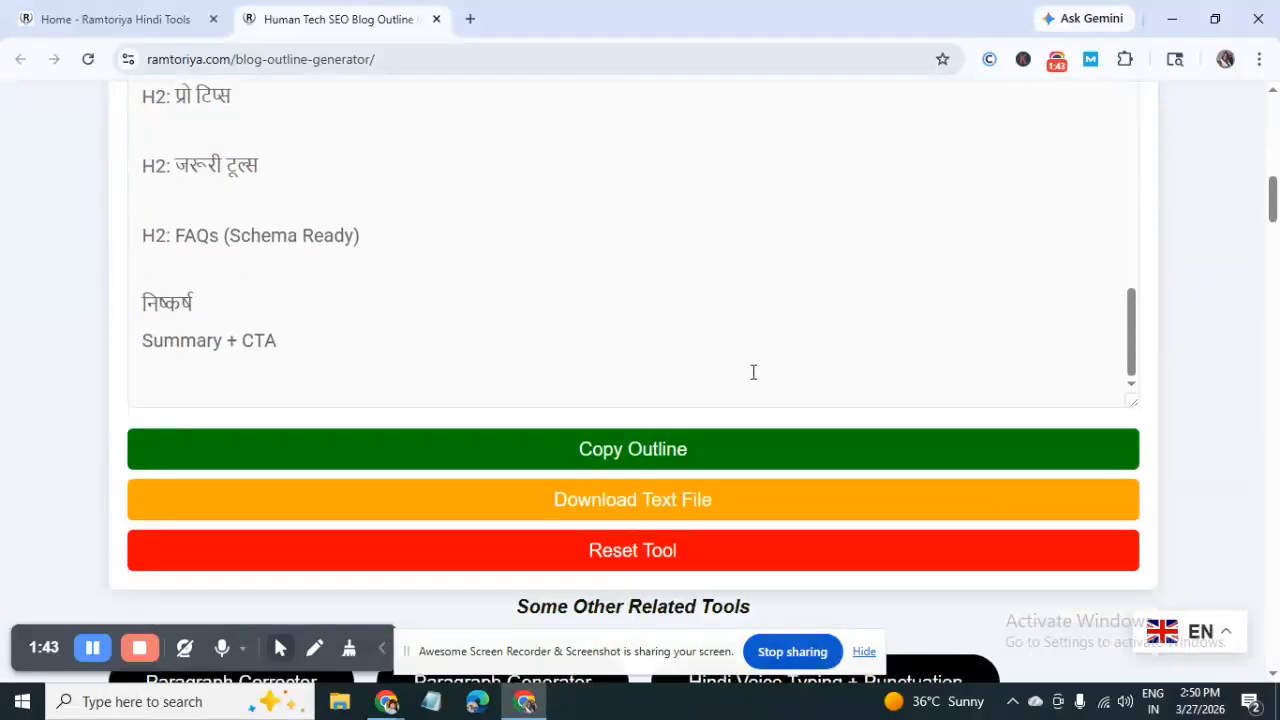
left_click(630, 451)
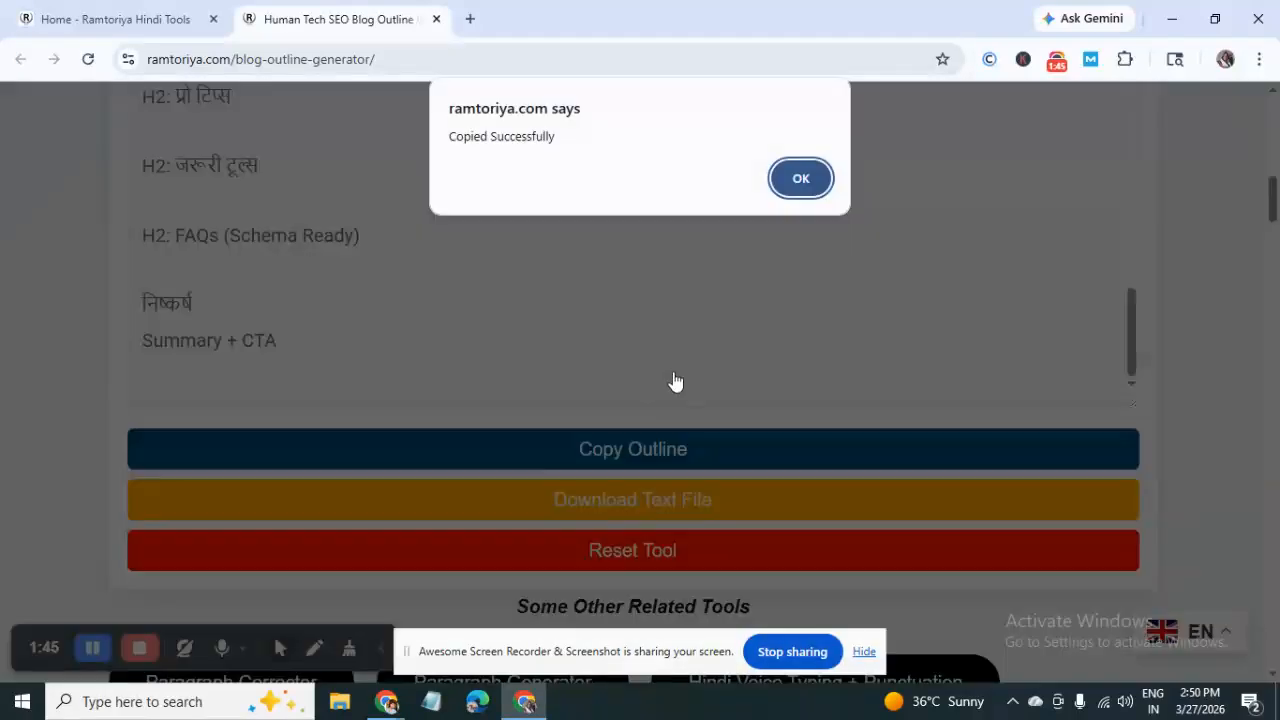
left_click(802, 180)
scroll(644, 347, "up", 5)
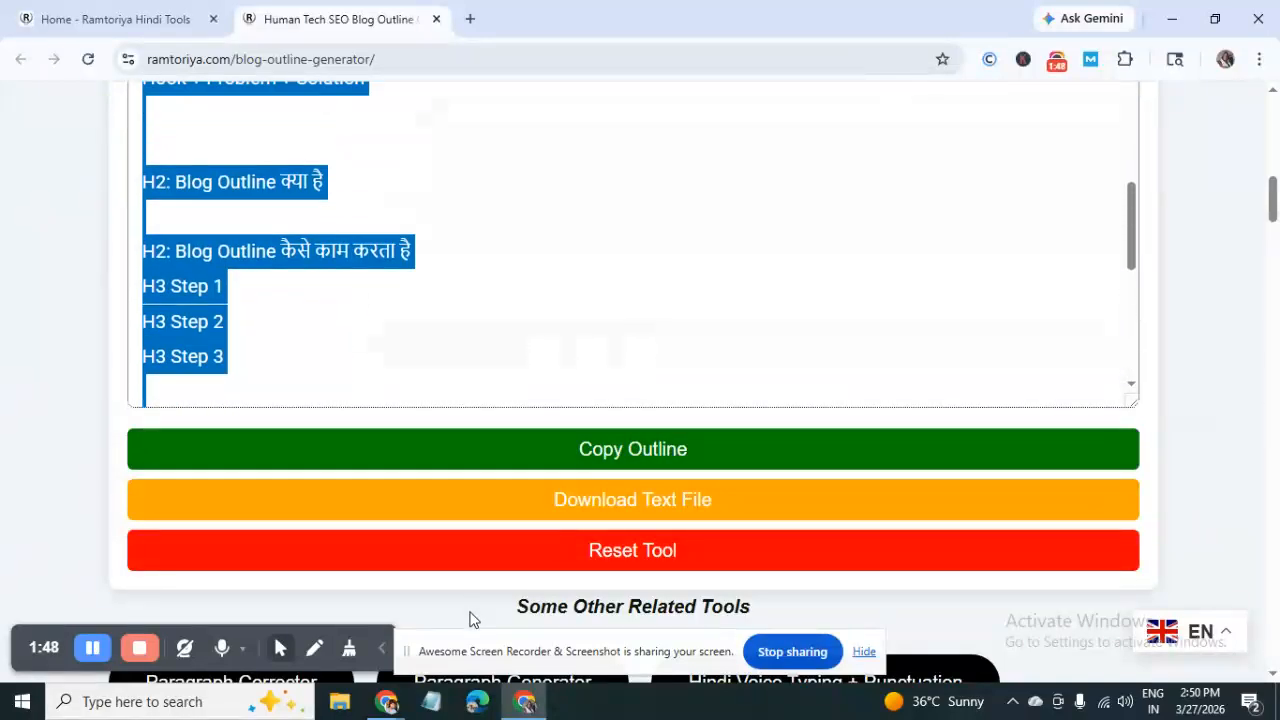
left_click(432, 712)
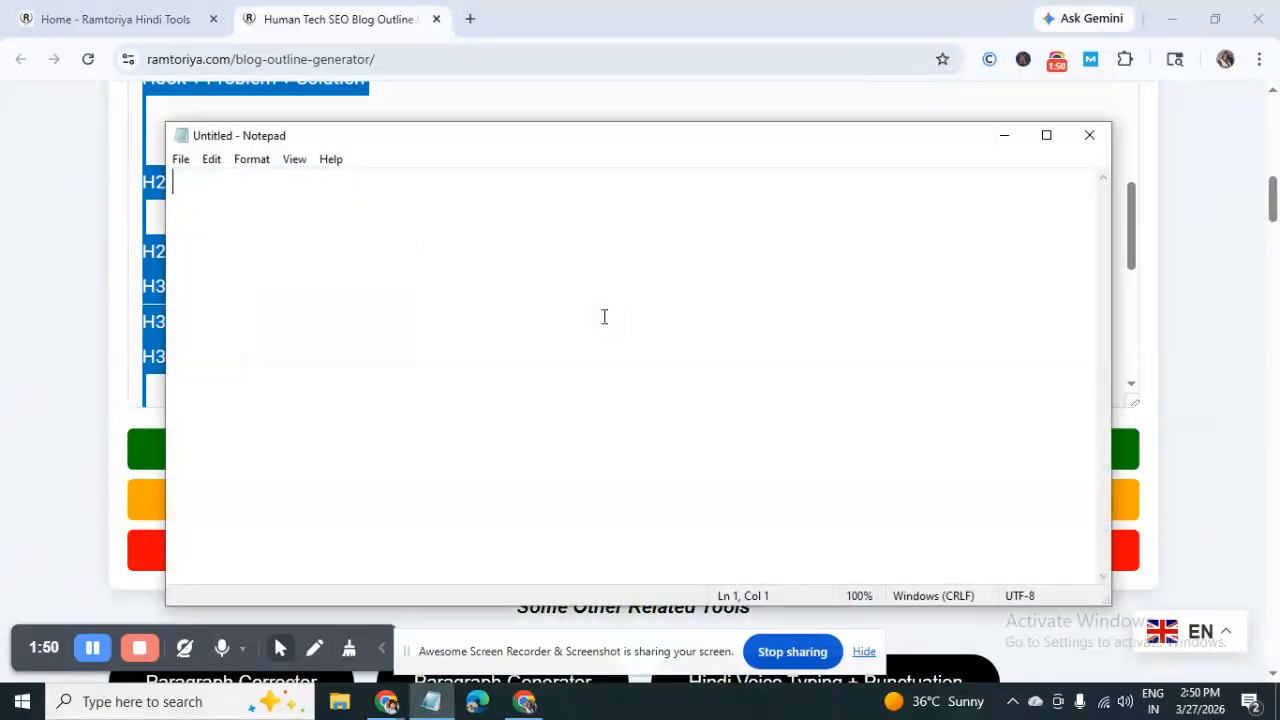
right_click(498, 226)
left_click(505, 305)
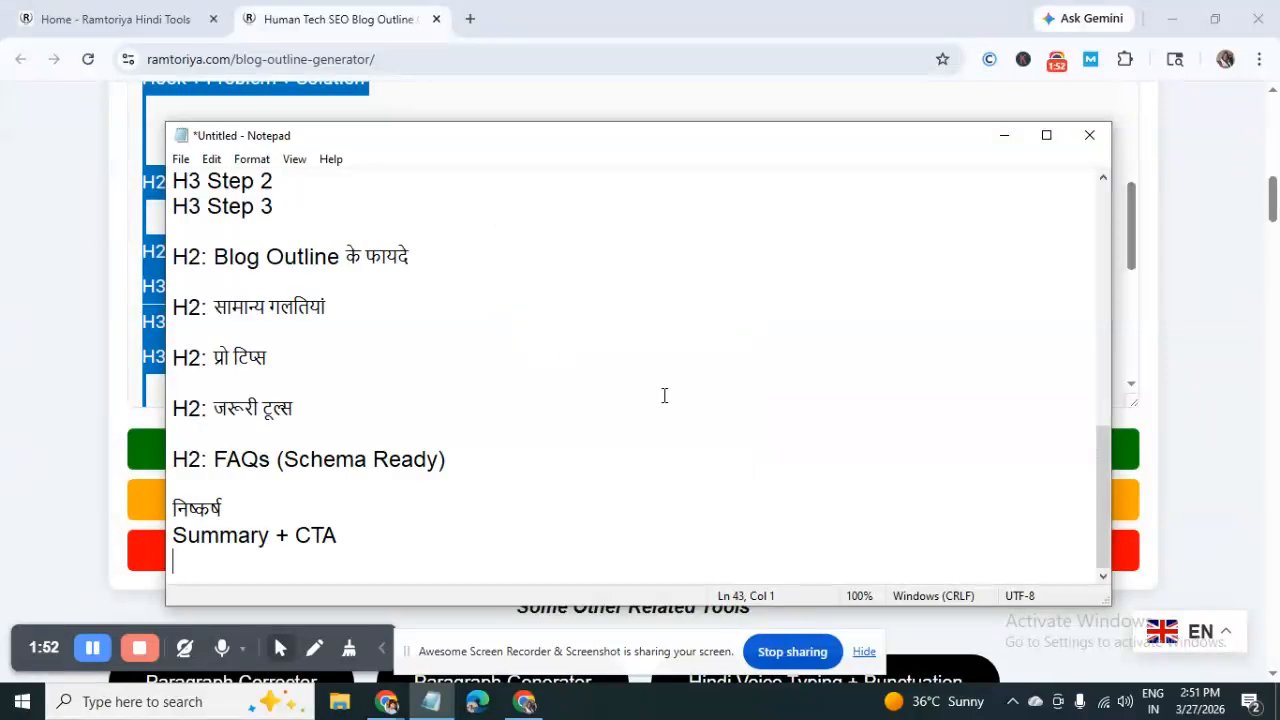
Review the pasted outline in Notepad, examining the keyword strategy, the H1, the introduction and the H2 and H3 headings.
scroll(421, 326, "up", 5)
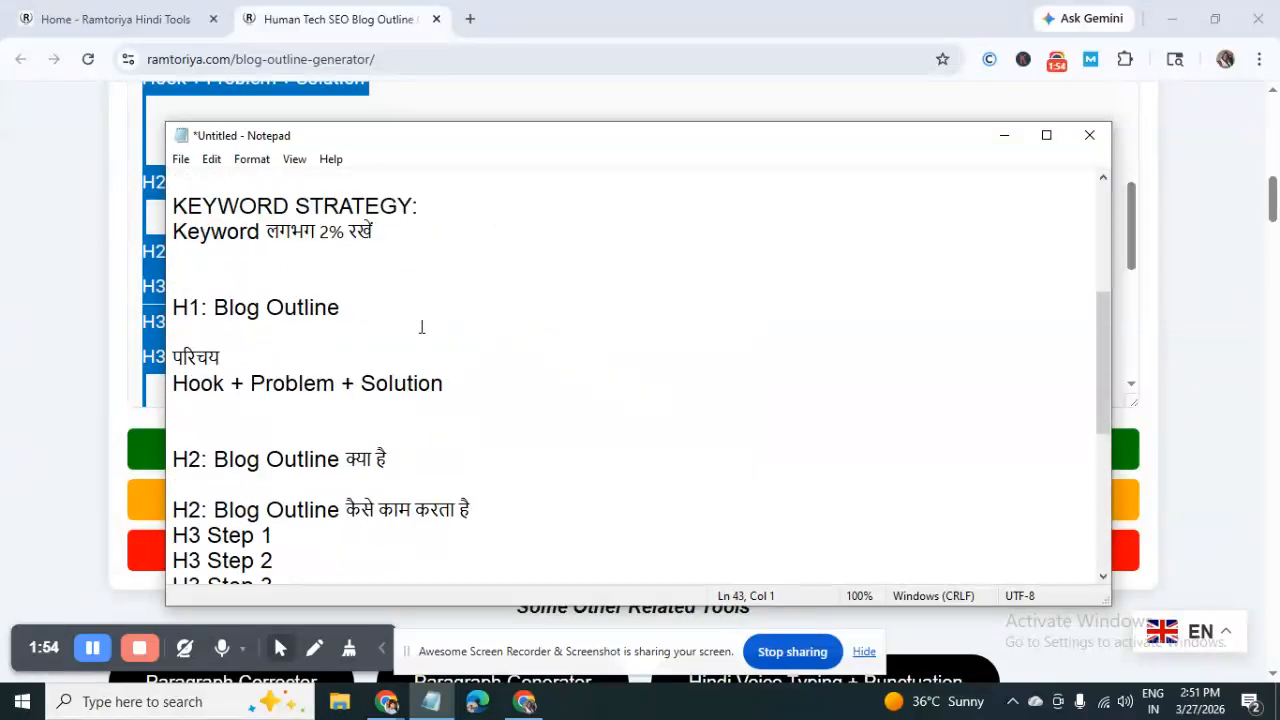
scroll(242, 311, "up", 2)
scroll(265, 300, "down", 1)
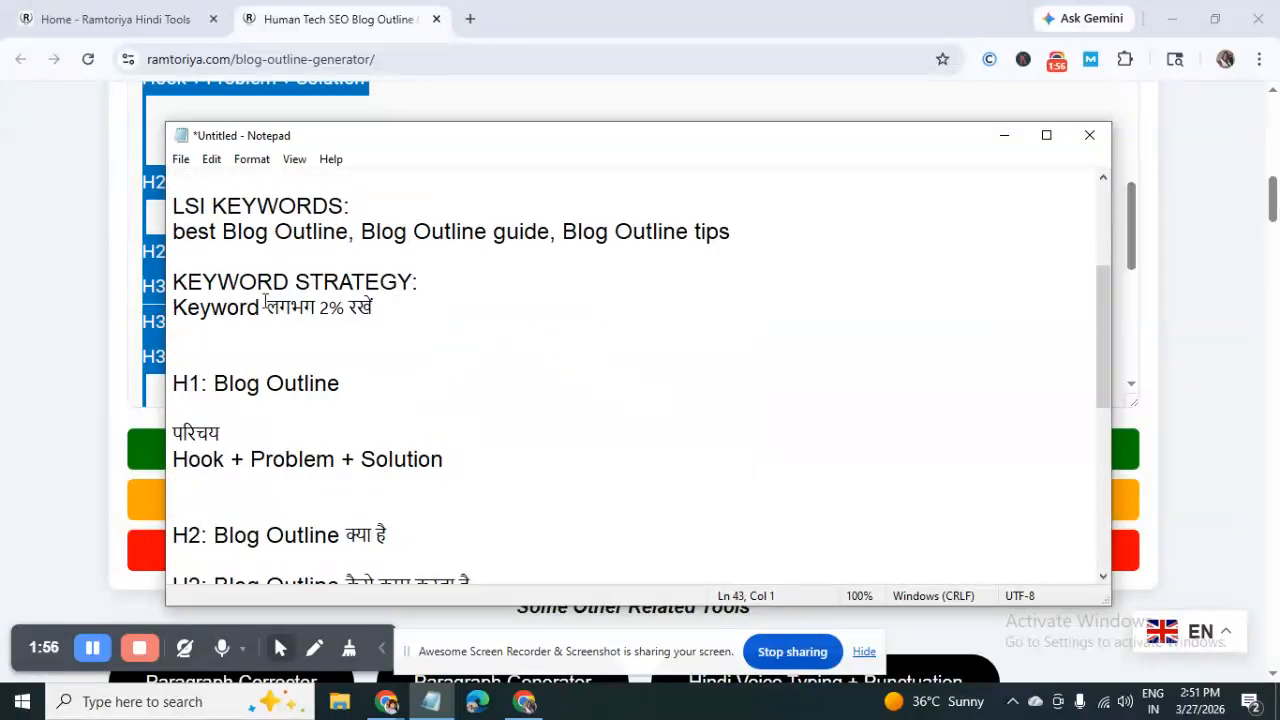
scroll(278, 316, "down", 1)
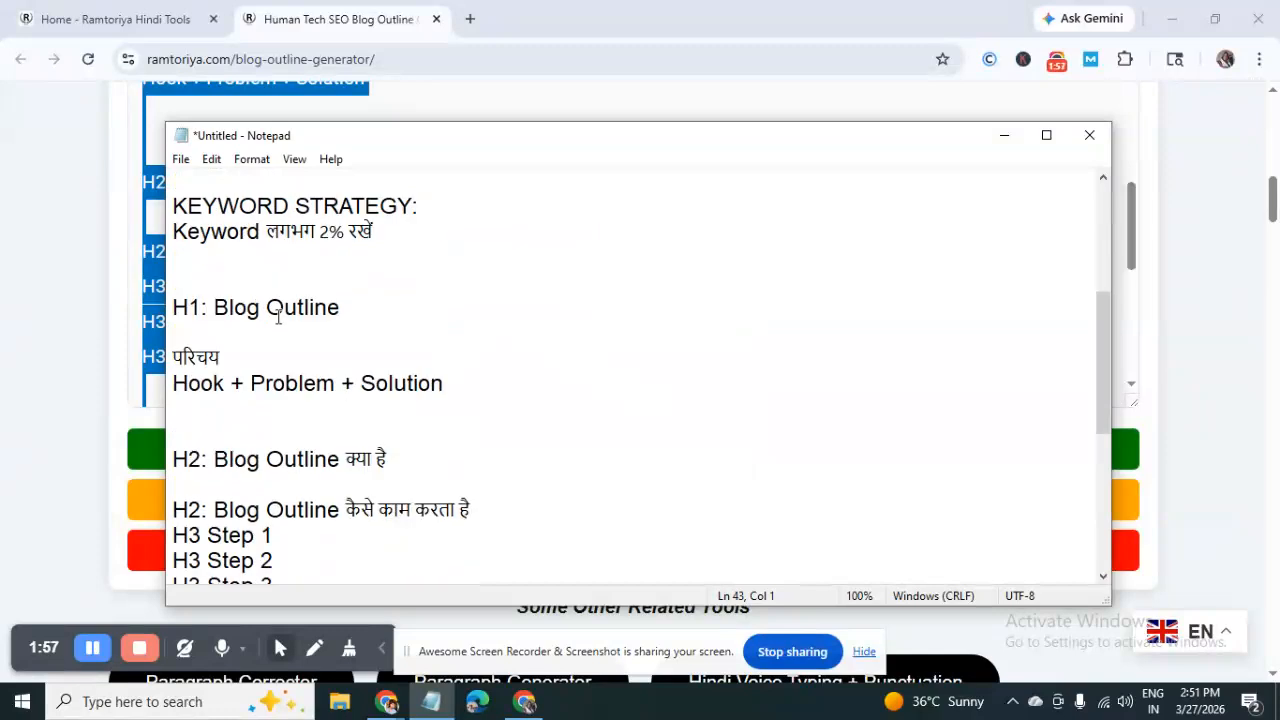
left_click(380, 305)
scroll(448, 387, "down", 1)
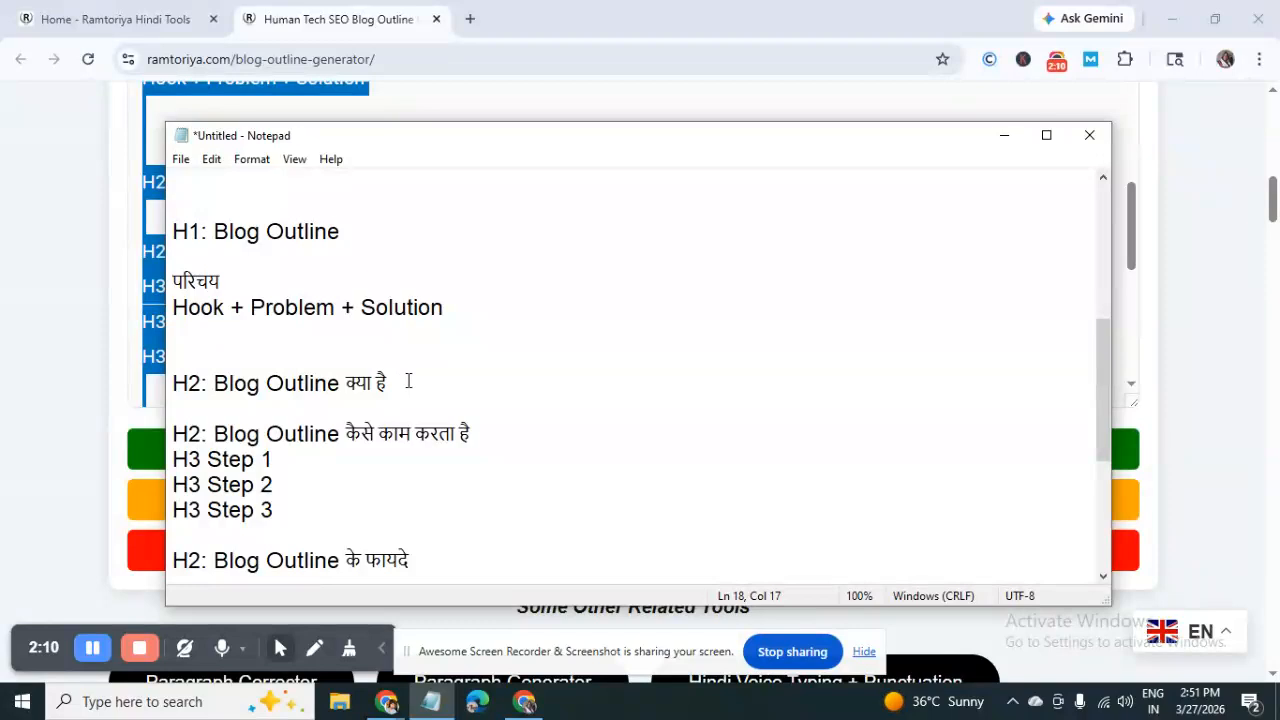
left_click(408, 381)
left_click(487, 440)
scroll(476, 448, "down", 1)
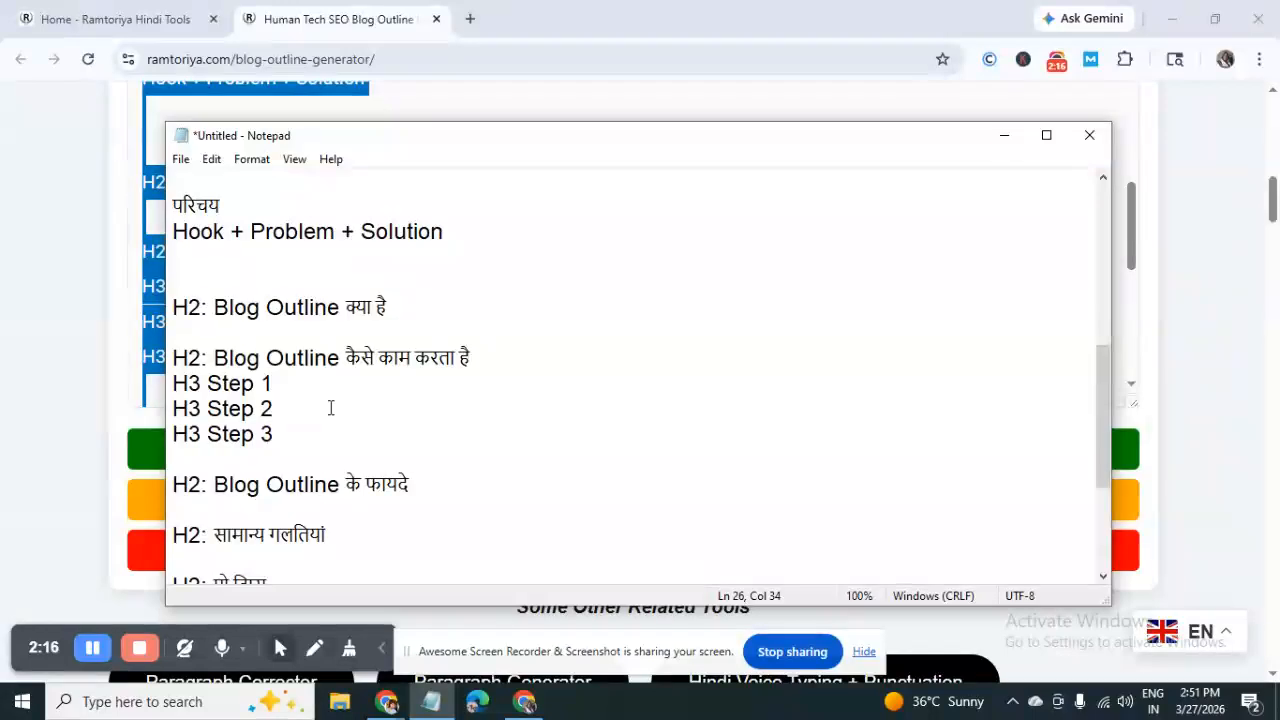
scroll(330, 408, "down", 1)
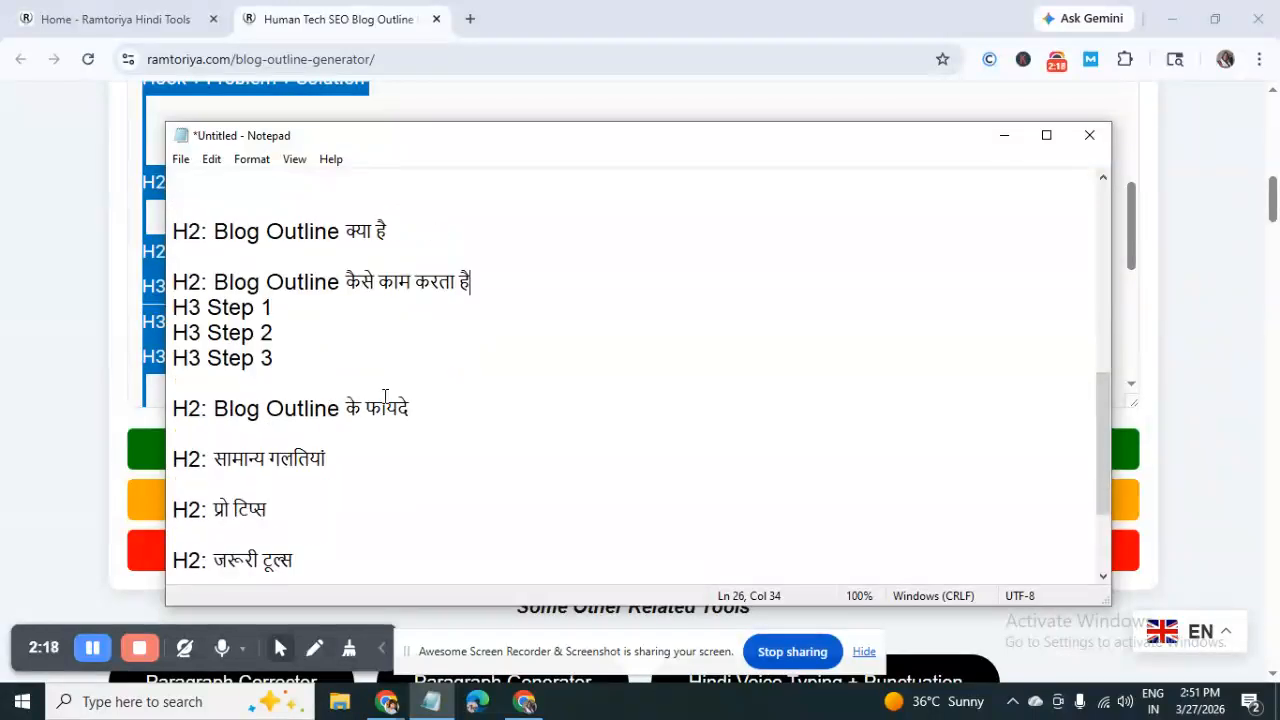
Review the rest of the pasted outline in Notepad, from the benefits heading through mistakes, tips, tools and FAQs to the conclusion.
left_click(469, 407)
scroll(370, 440, "down", 1)
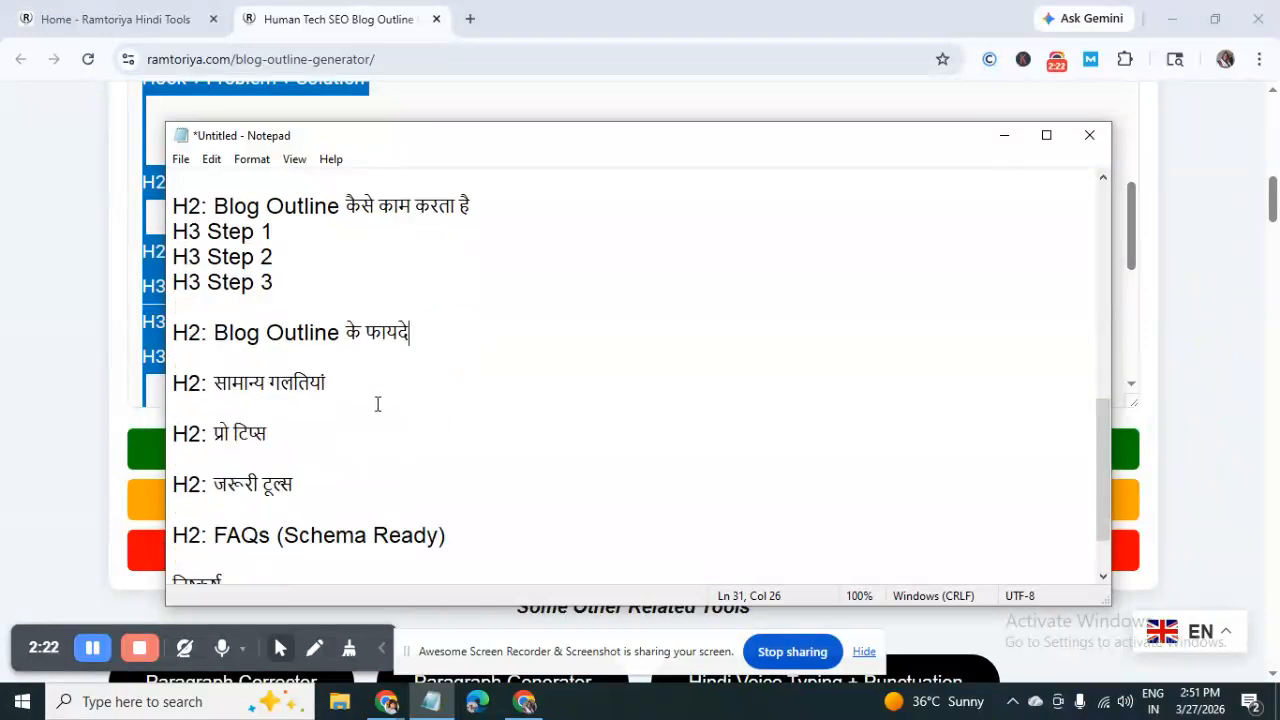
left_click(387, 388)
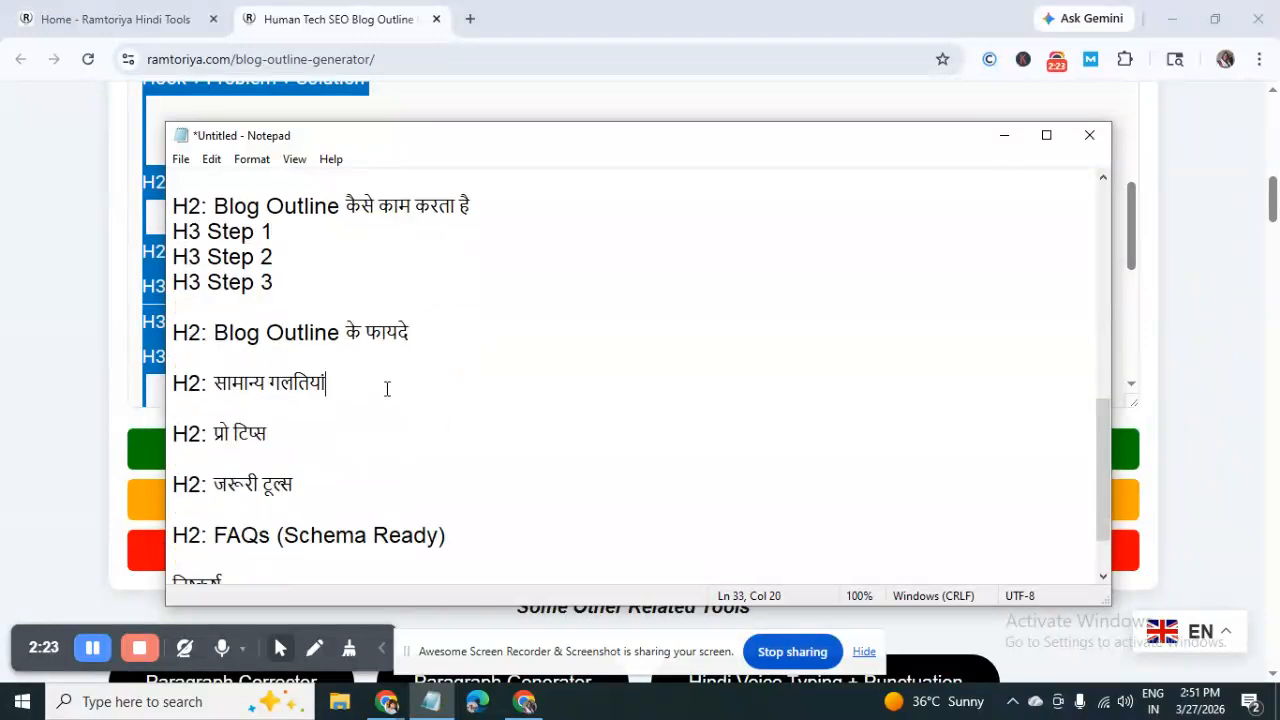
left_click(346, 483)
scroll(403, 482, "down", 1)
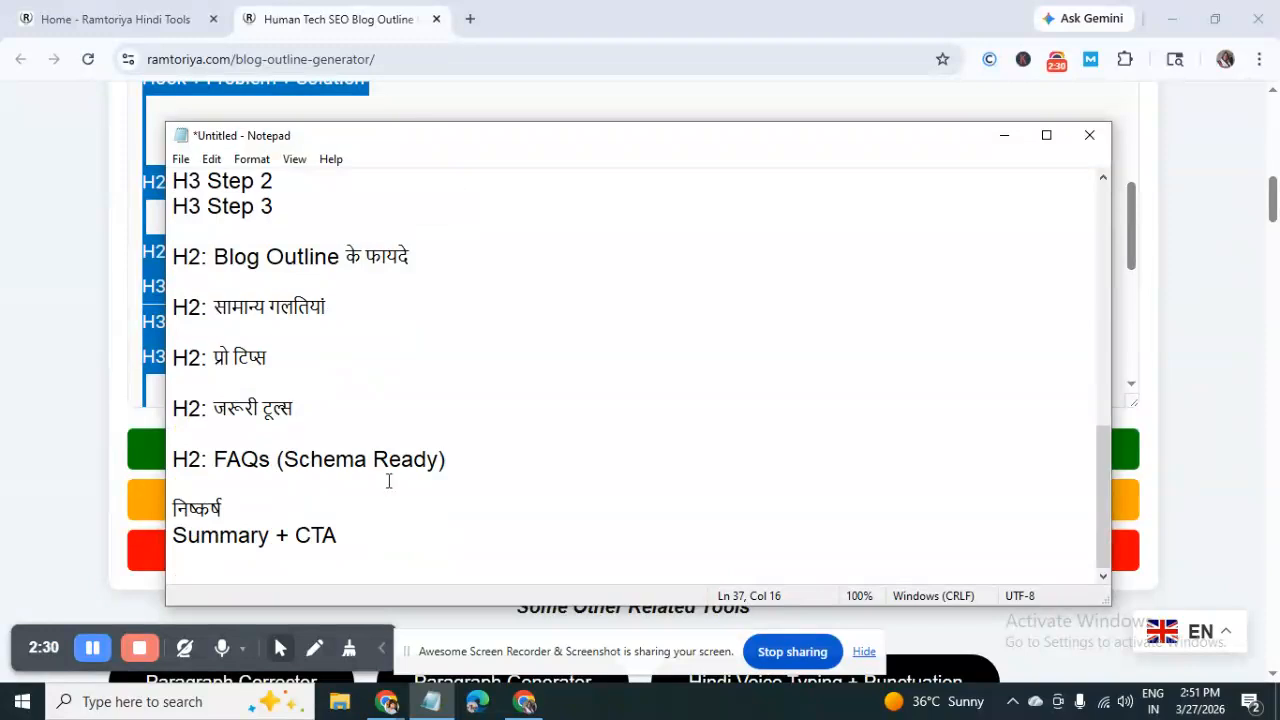
left_click(286, 508)
scroll(575, 463, "up", 8)
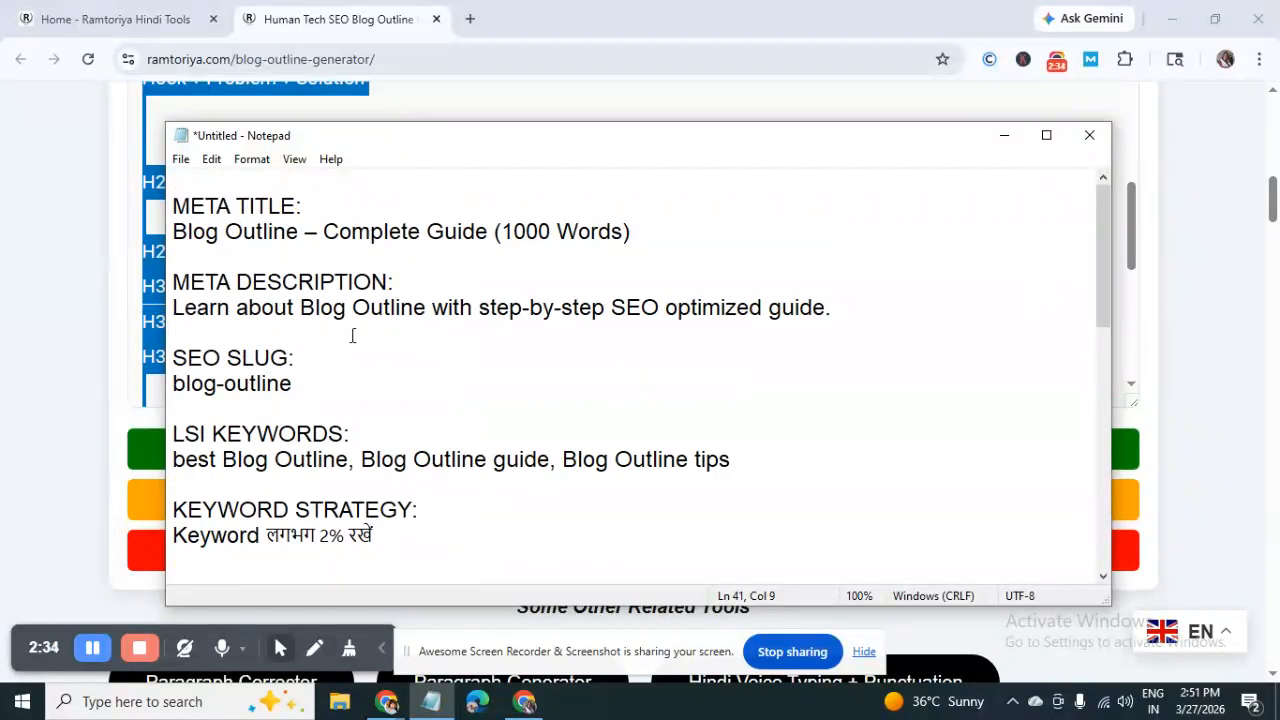
Copy the part of the Notepad outline from the H1 heading down to the closing Summary + CTA line.
scroll(352, 336, "down", 2)
scroll(351, 334, "up", 2)
scroll(345, 336, "down", 3)
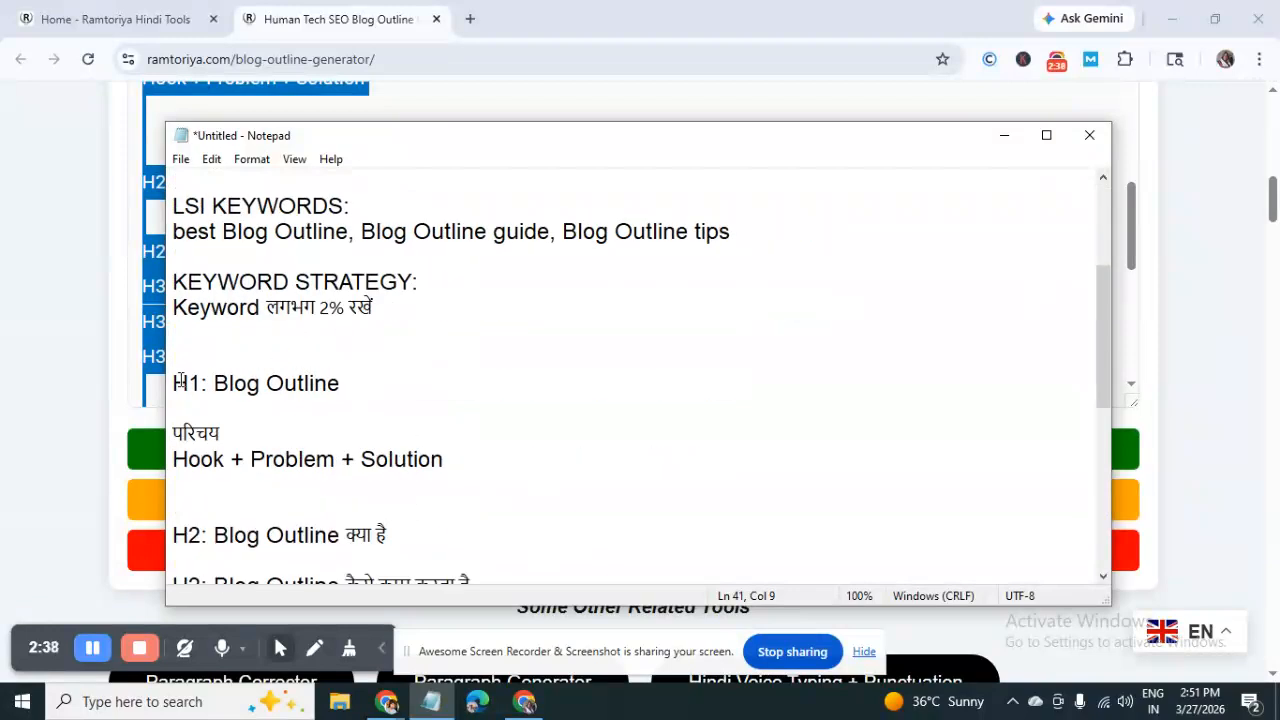
left_click_drag(174, 383, 651, 591)
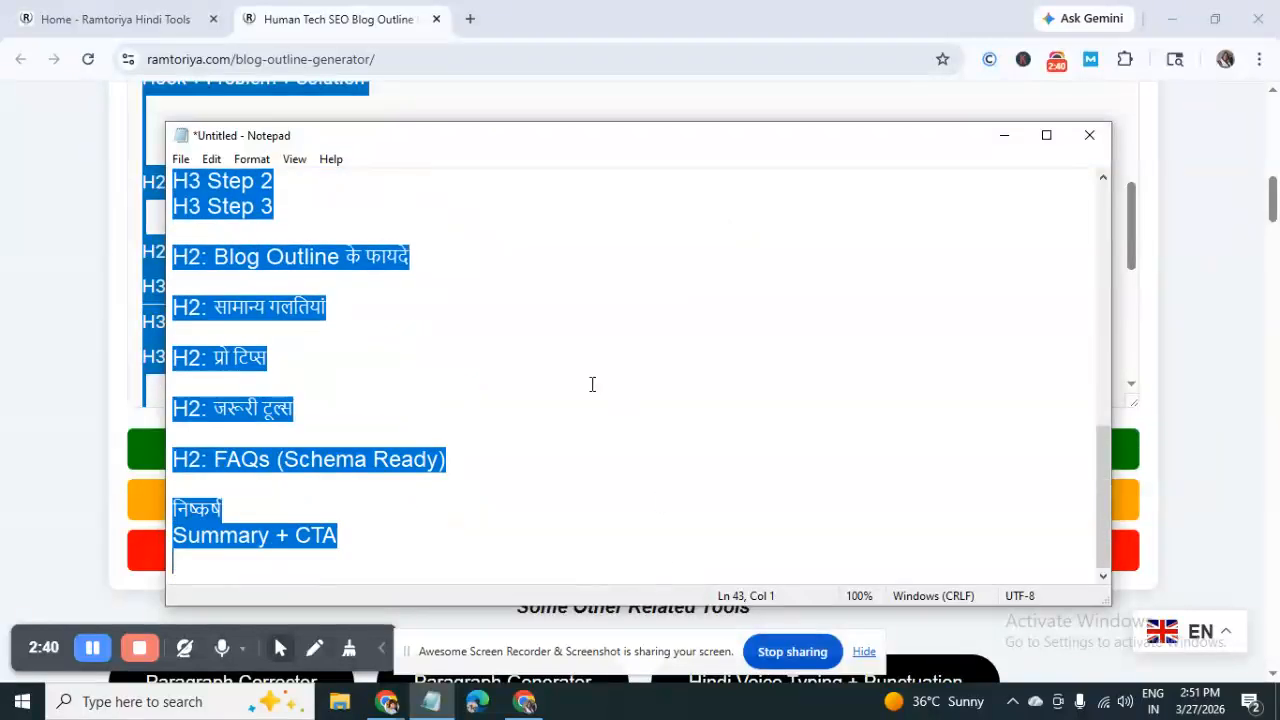
right_click(389, 273)
left_click(438, 322)
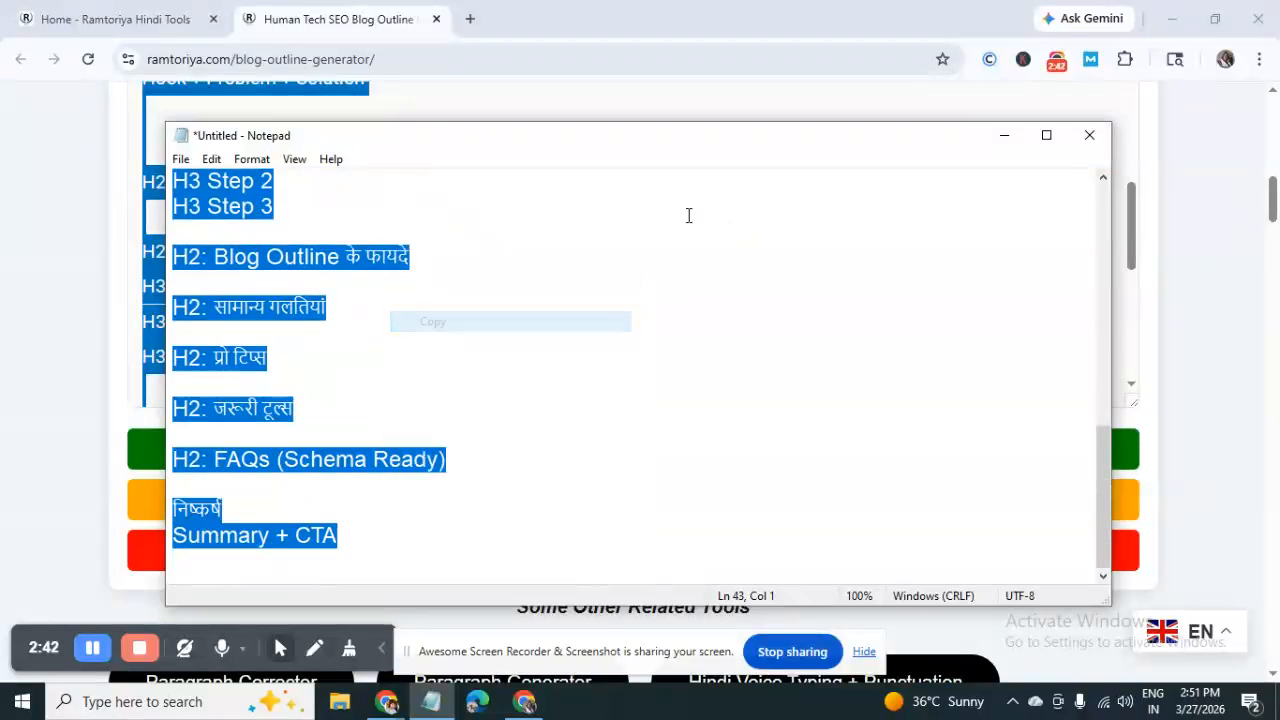
Minimize Notepad and open ChatGPT in a new browser tab.
left_click(1004, 135)
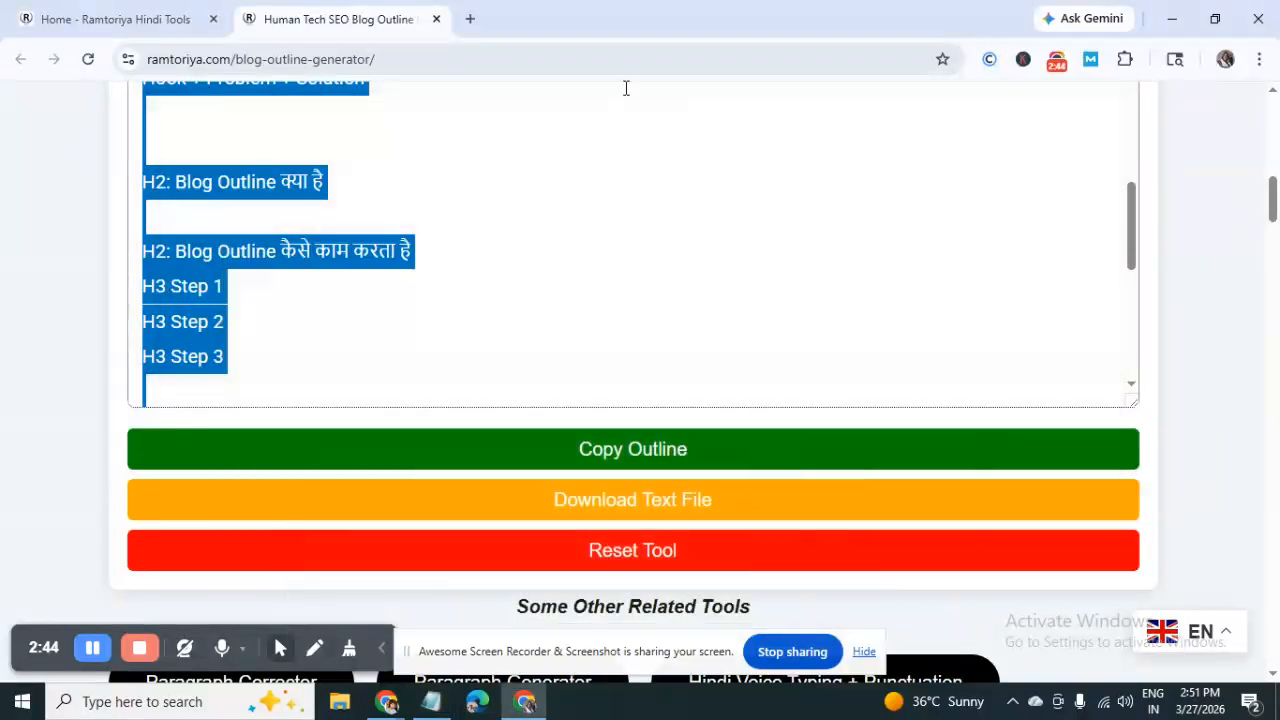
left_click(470, 18)
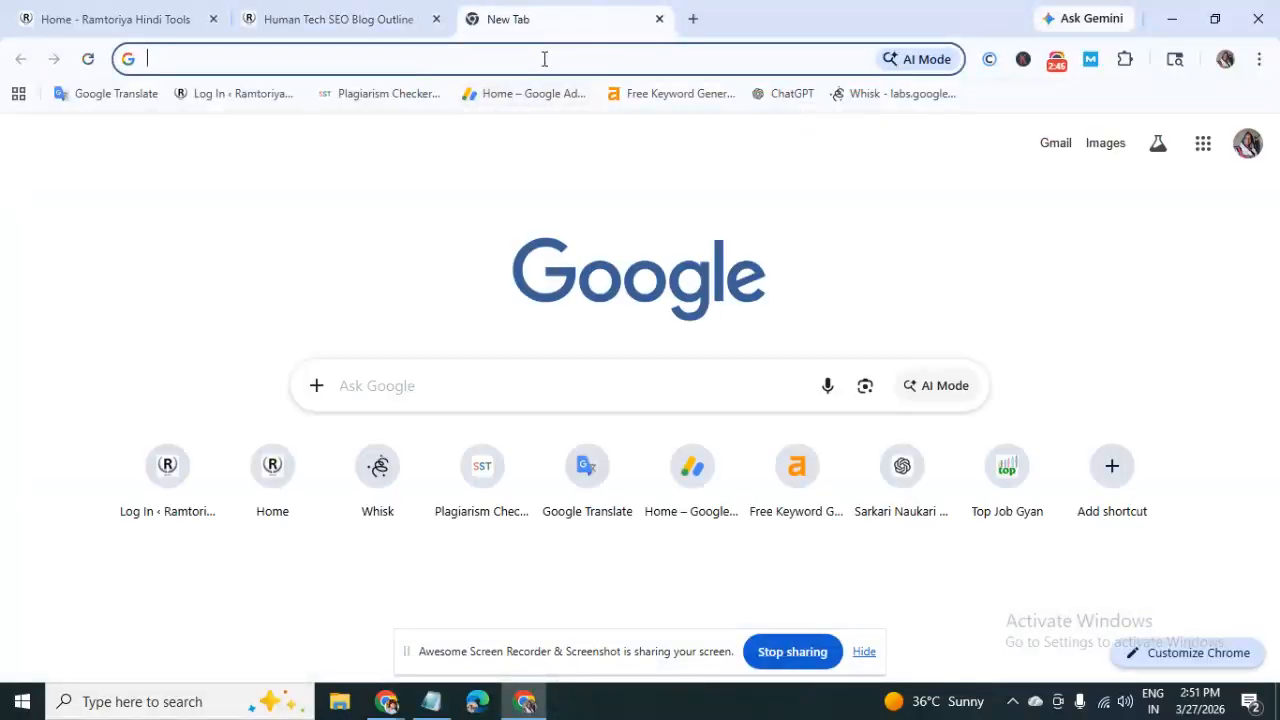
left_click(776, 96)
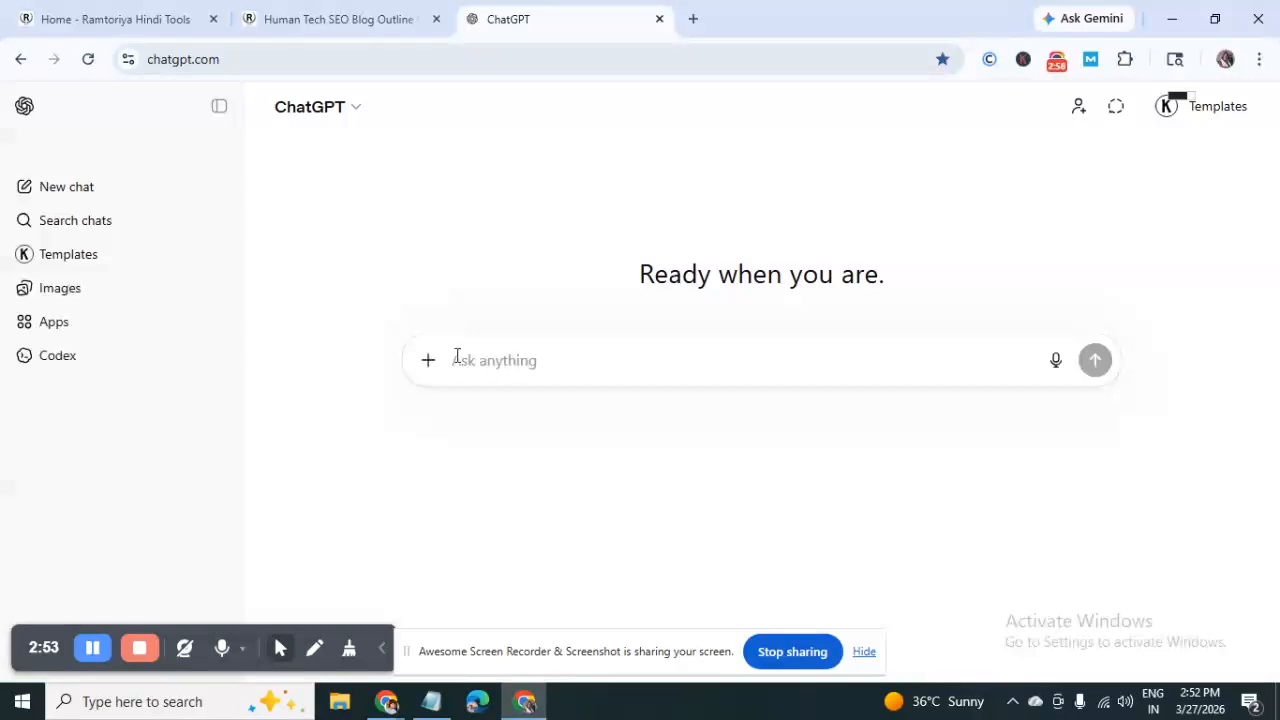
Copy the full outline with the generator's Copy Outline function and submit it to ChatGPT as the prompt.
left_click(309, 17)
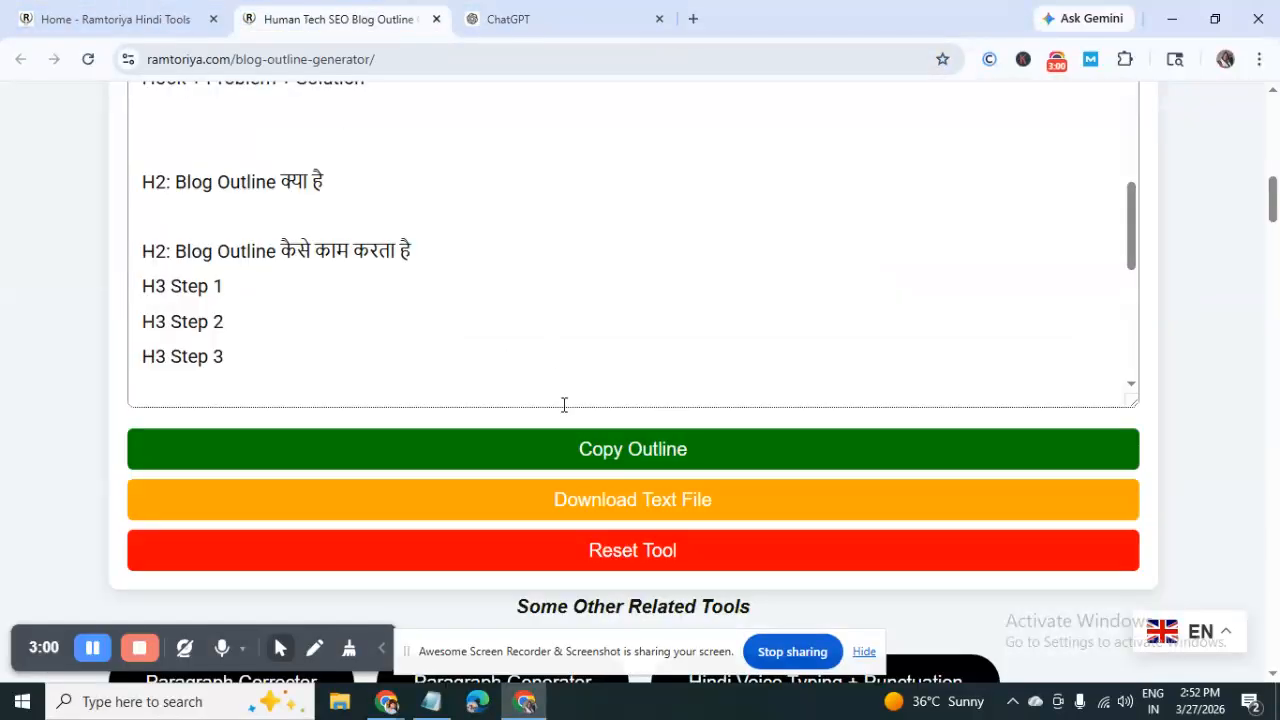
left_click(627, 452)
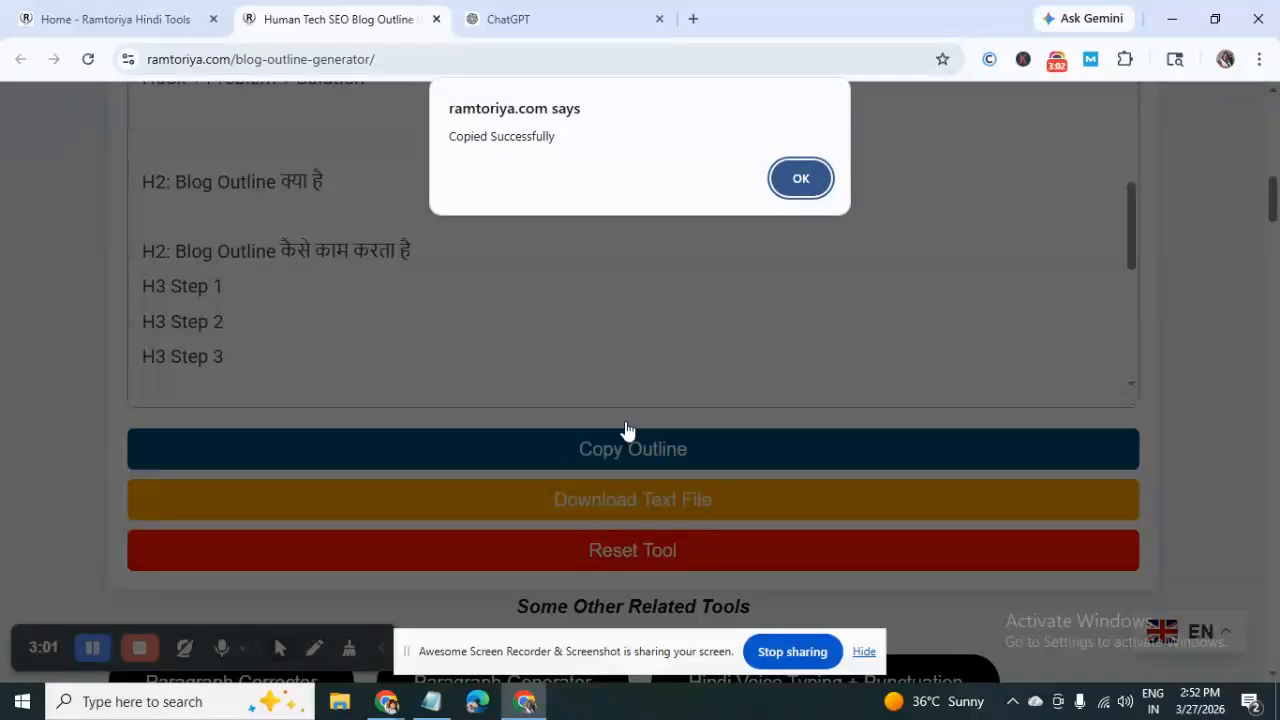
left_click(801, 179)
left_click(509, 16)
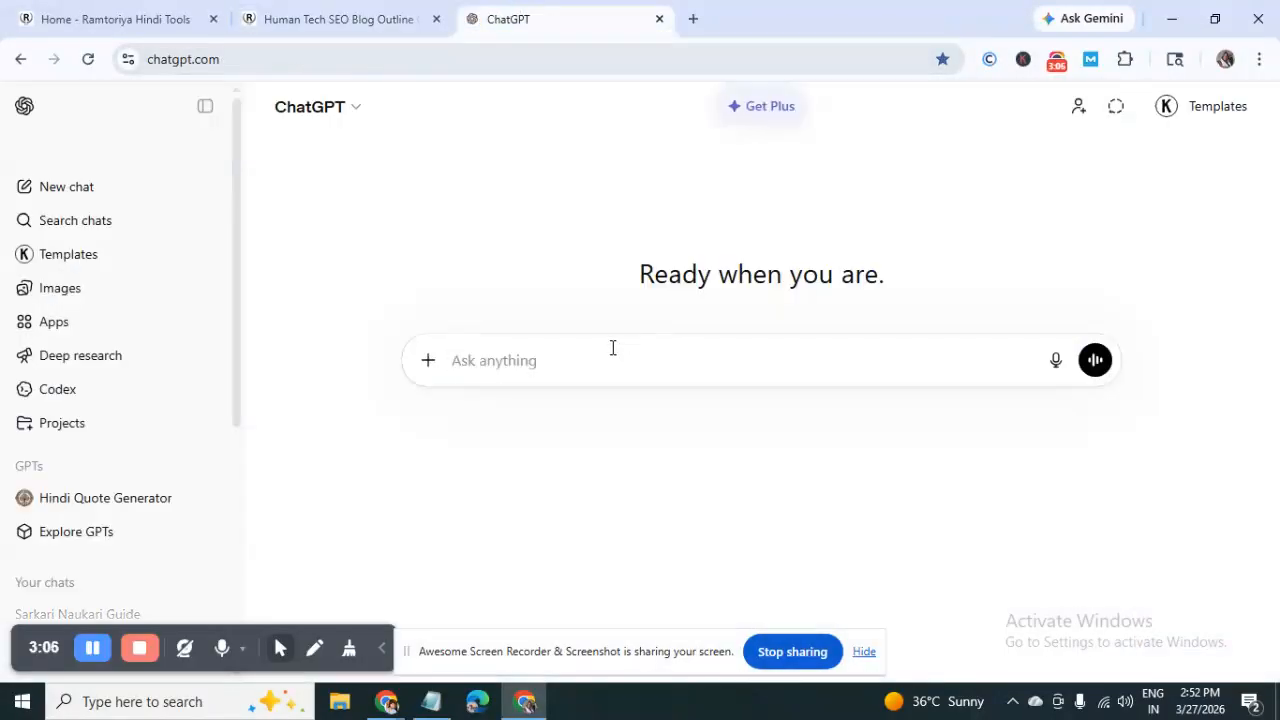
key("ctrl+v")
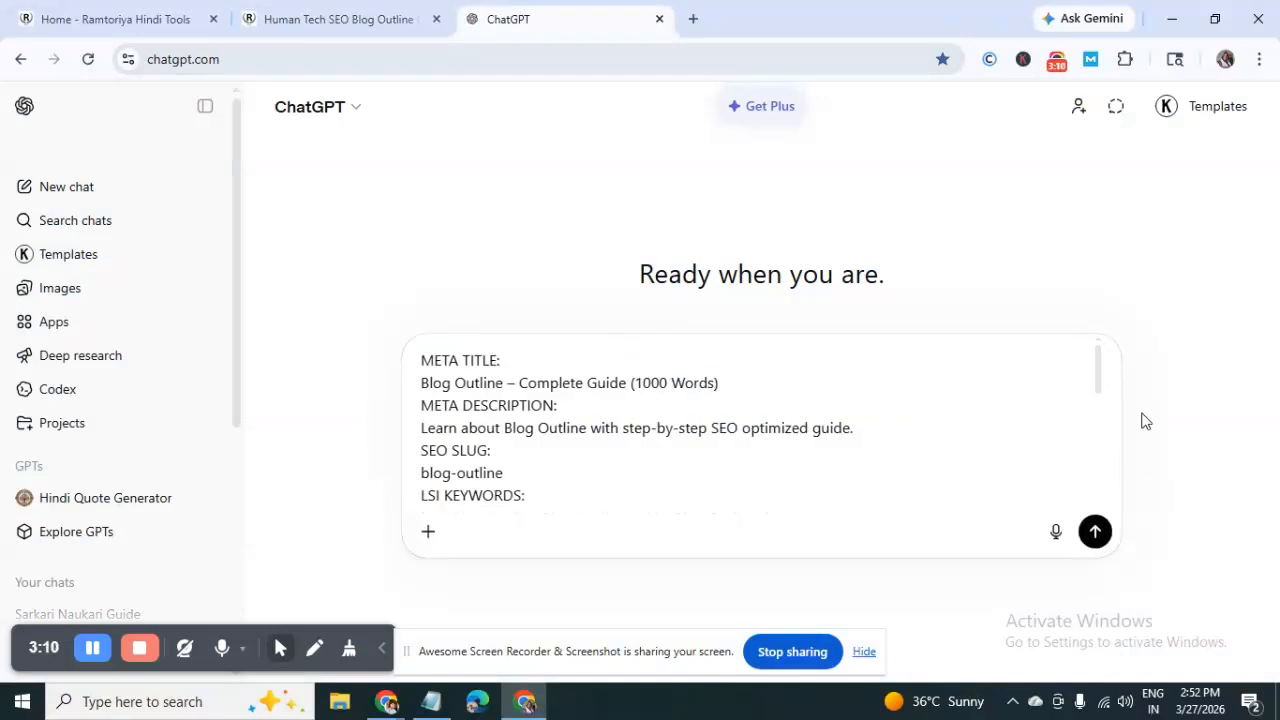
left_click(1095, 531)
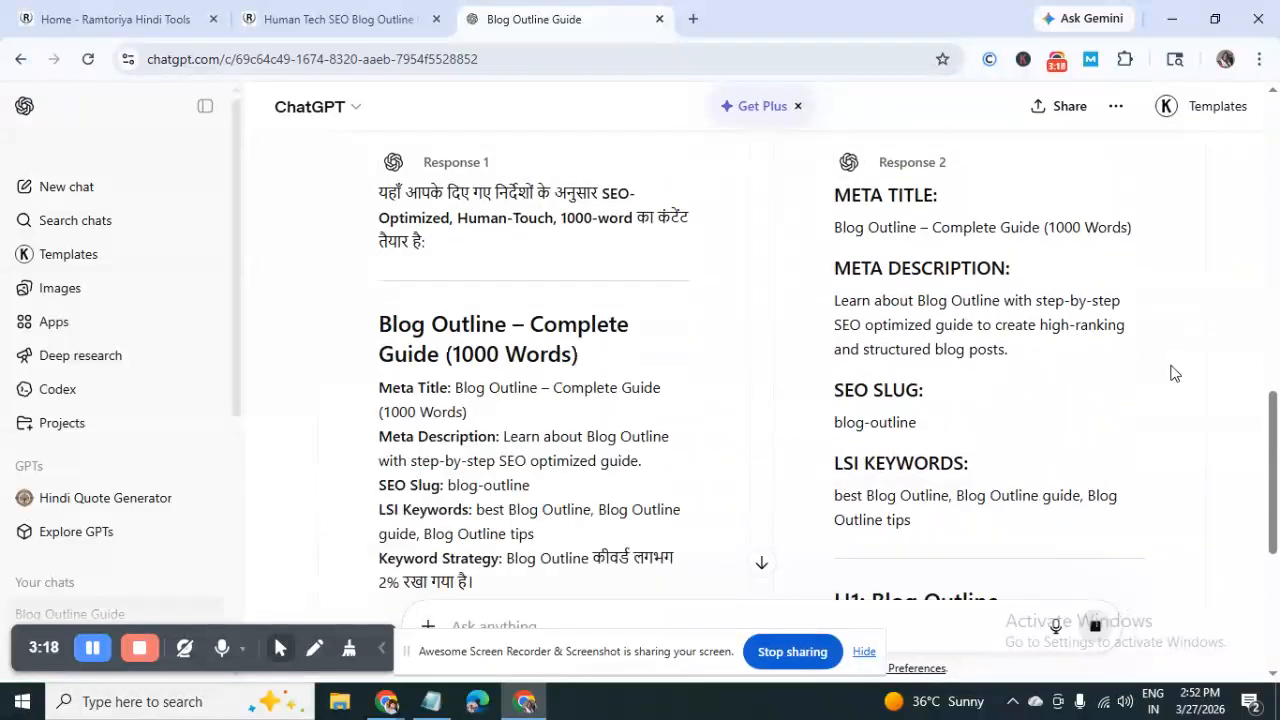
Read through ChatGPT's two responses side by side, from the meta details through the outline sections and FAQs to the conclusion.
scroll(790, 360, "down", 3)
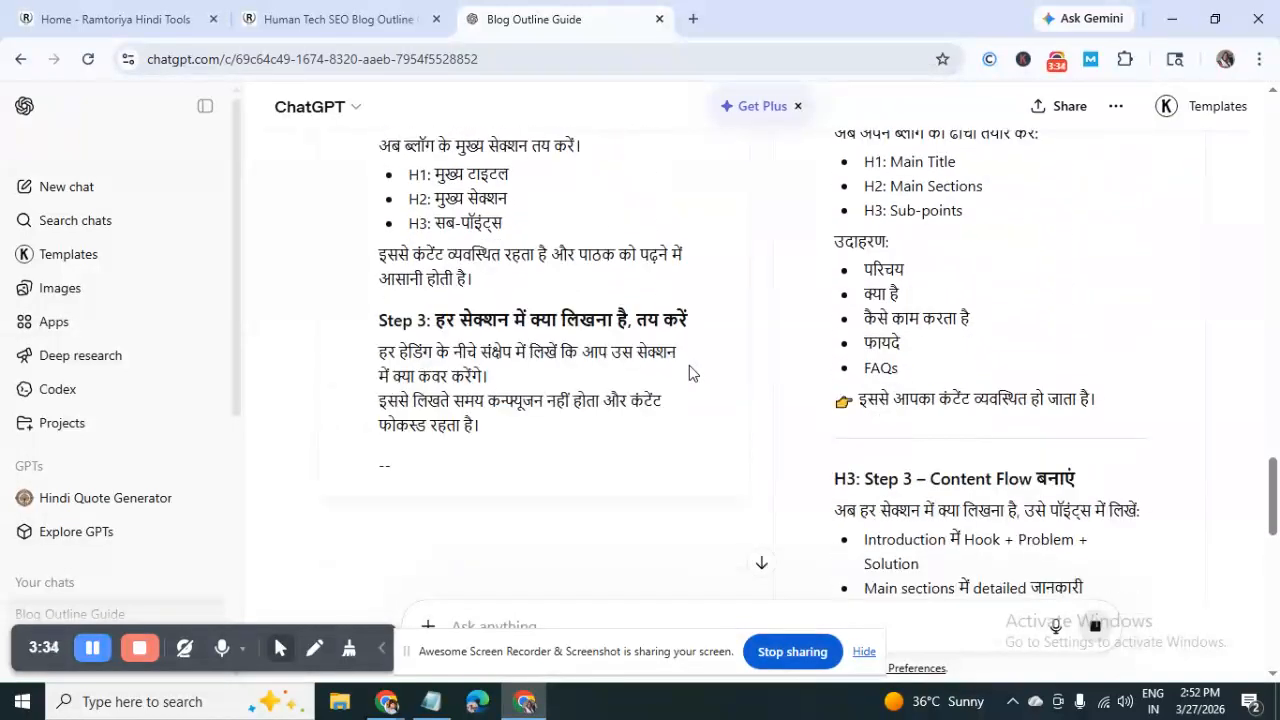
scroll(689, 373, "down", 1)
scroll(689, 373, "down", 2)
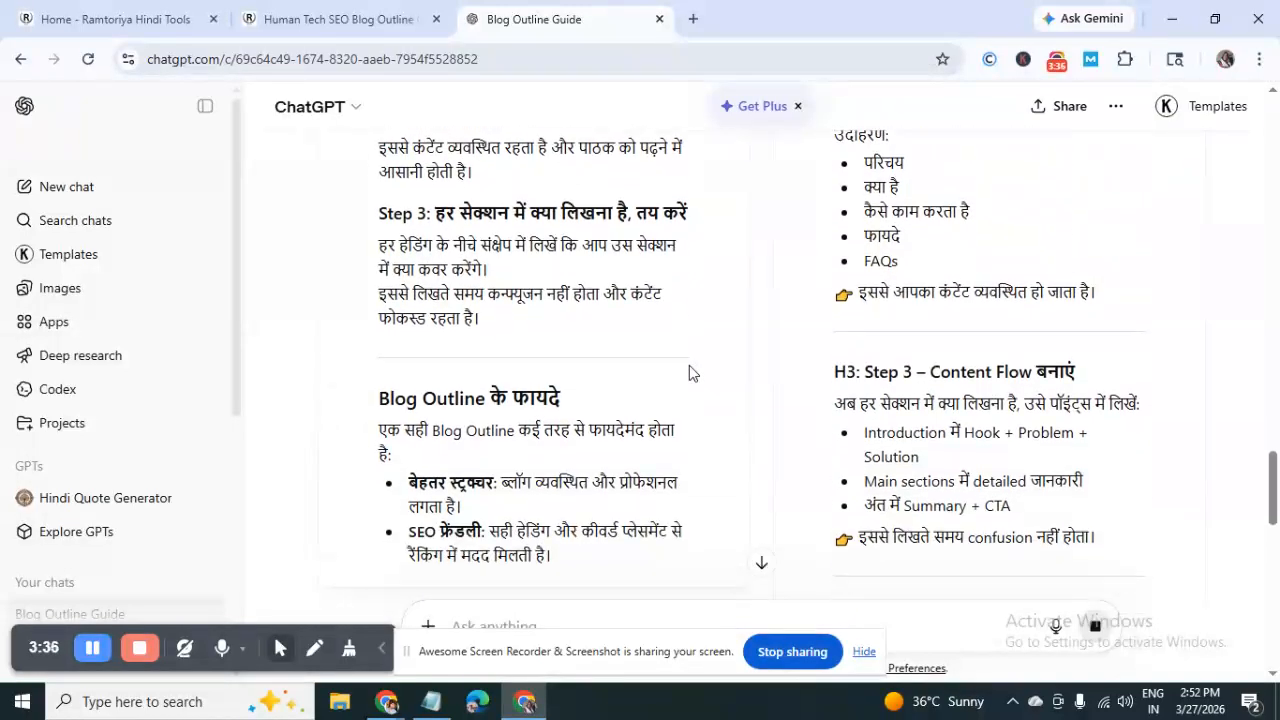
scroll(689, 373, "down", 3)
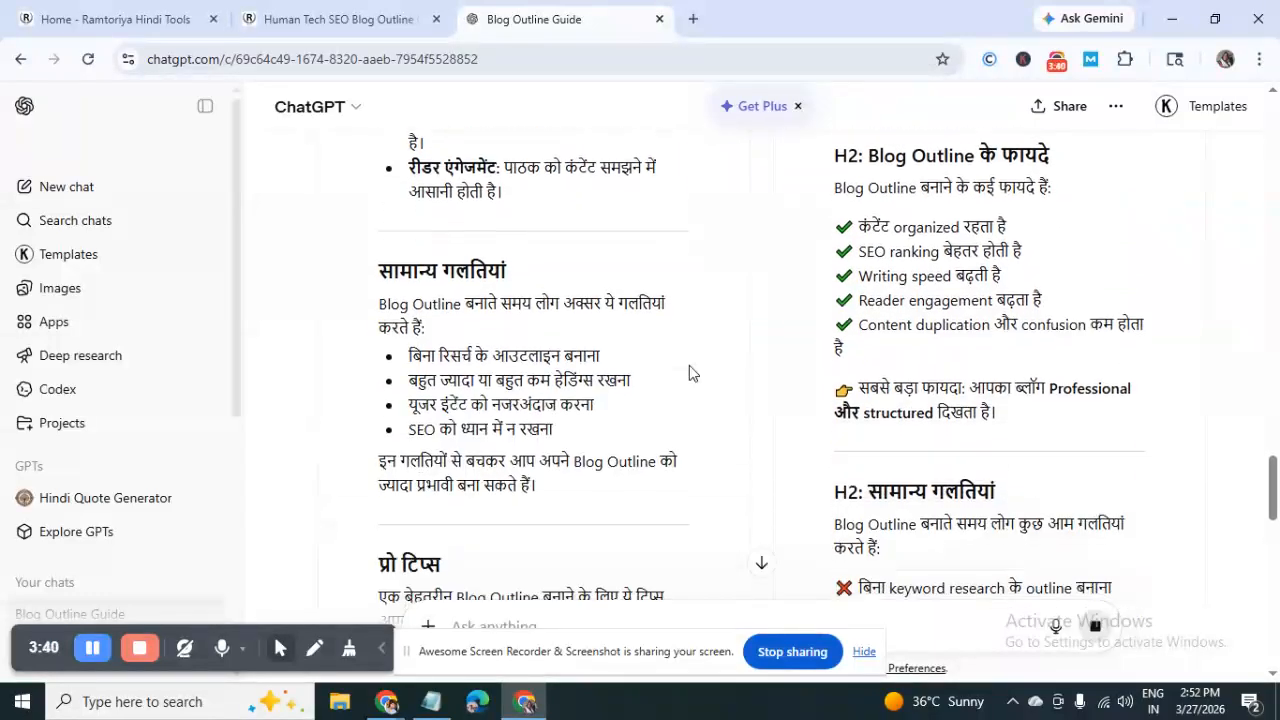
scroll(689, 373, "down", 3)
scroll(689, 373, "down", 2)
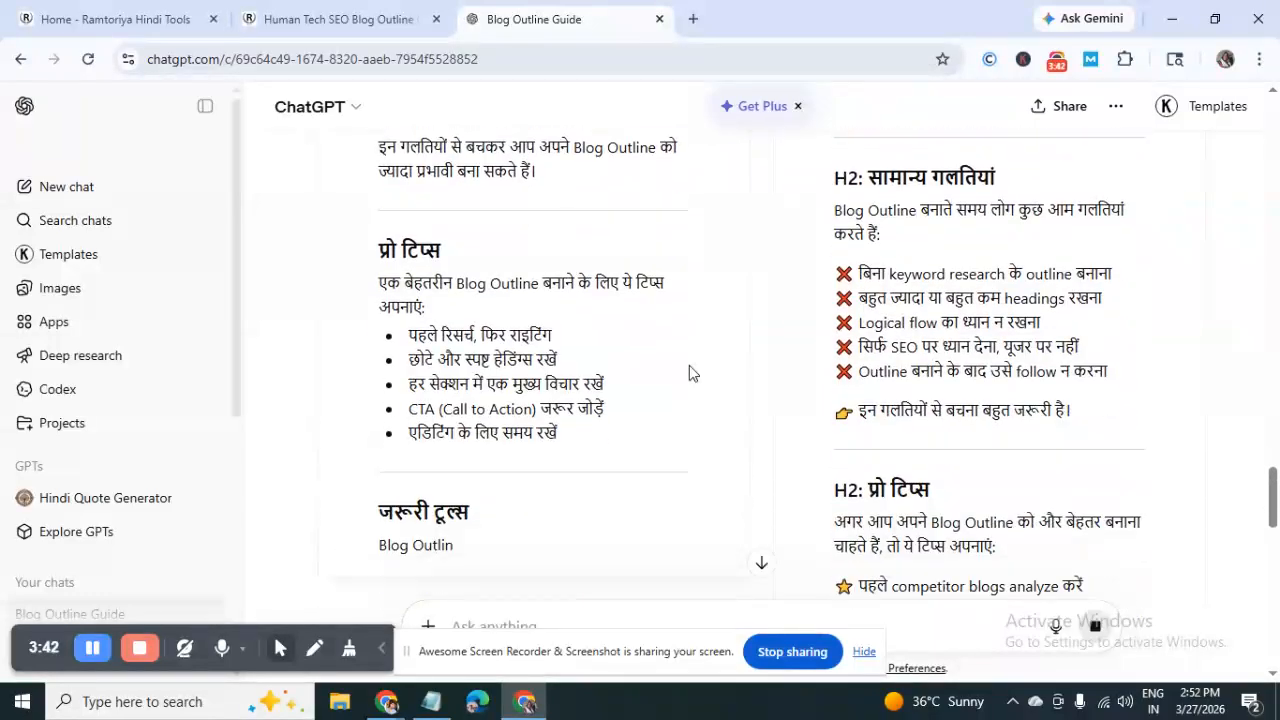
scroll(660, 475, "down", 2)
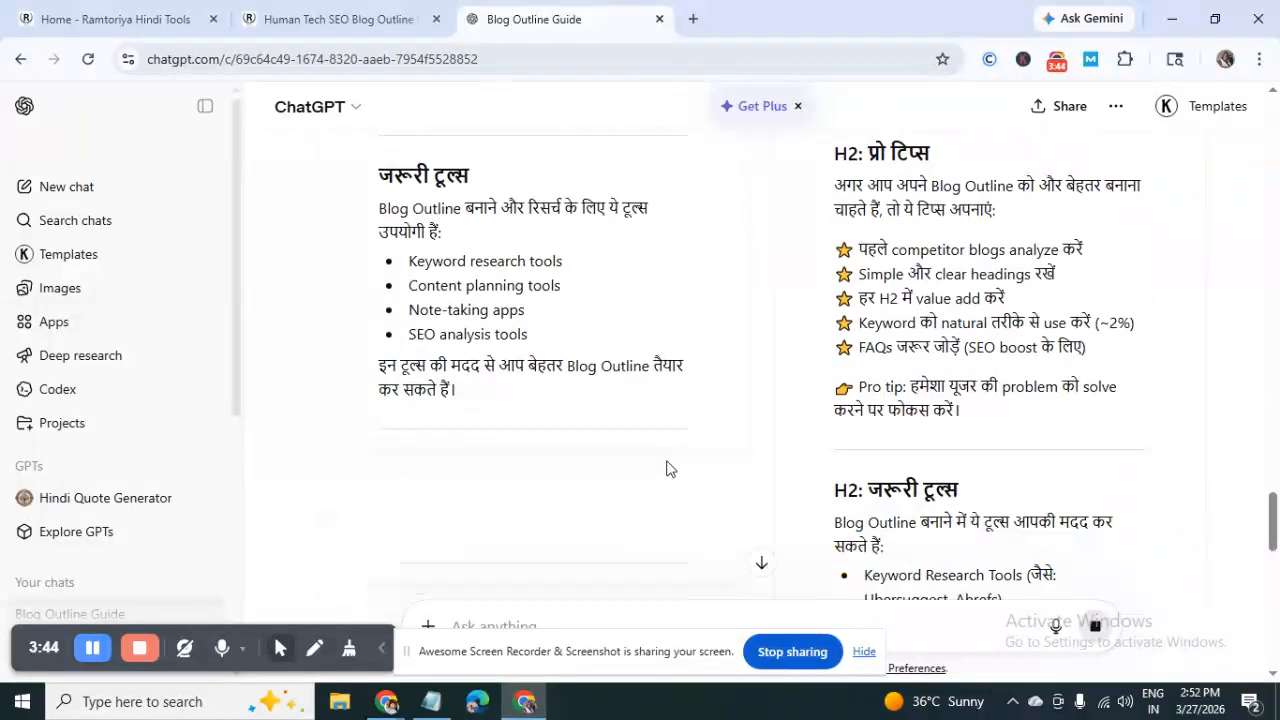
scroll(666, 466, "down", 2)
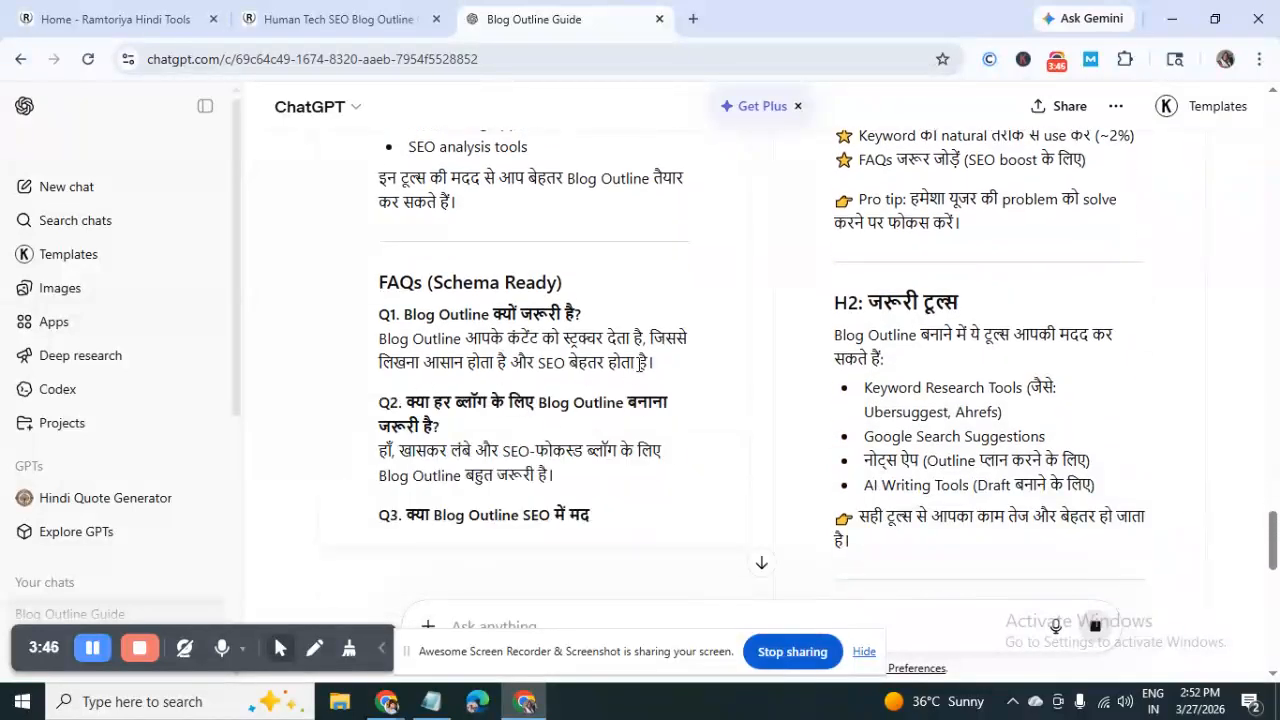
scroll(634, 363, "down", 2)
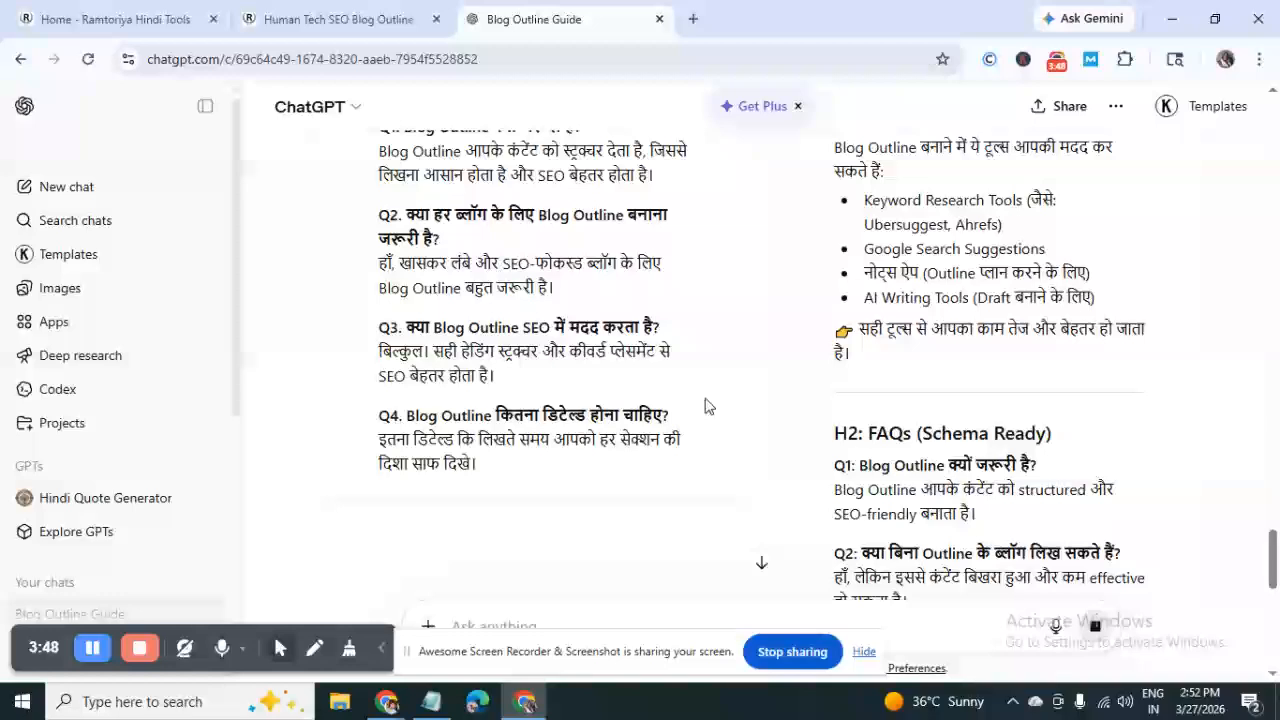
scroll(705, 405, "down", 3)
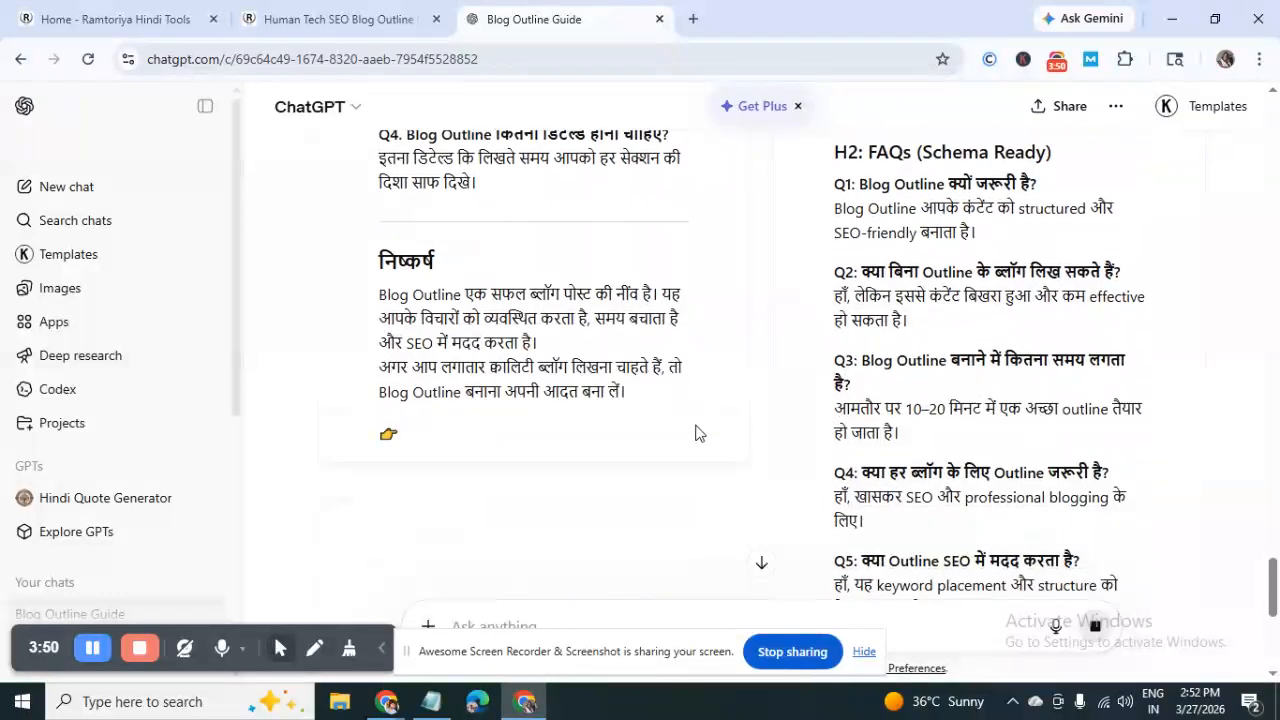
scroll(708, 505, "down", 2)
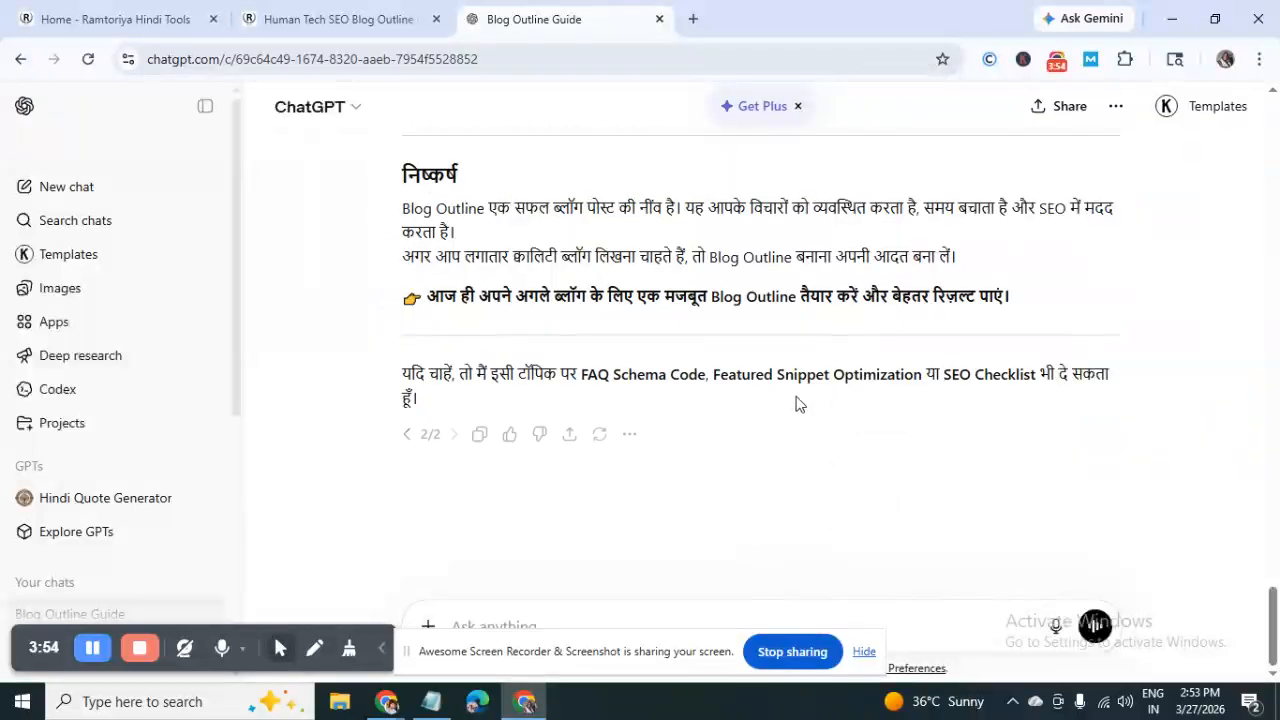
Return to the start of the generated article and examine its title, meta details, keyword strategy and introduction heading.
scroll(797, 403, "up", 15)
scroll(797, 403, "up", 10)
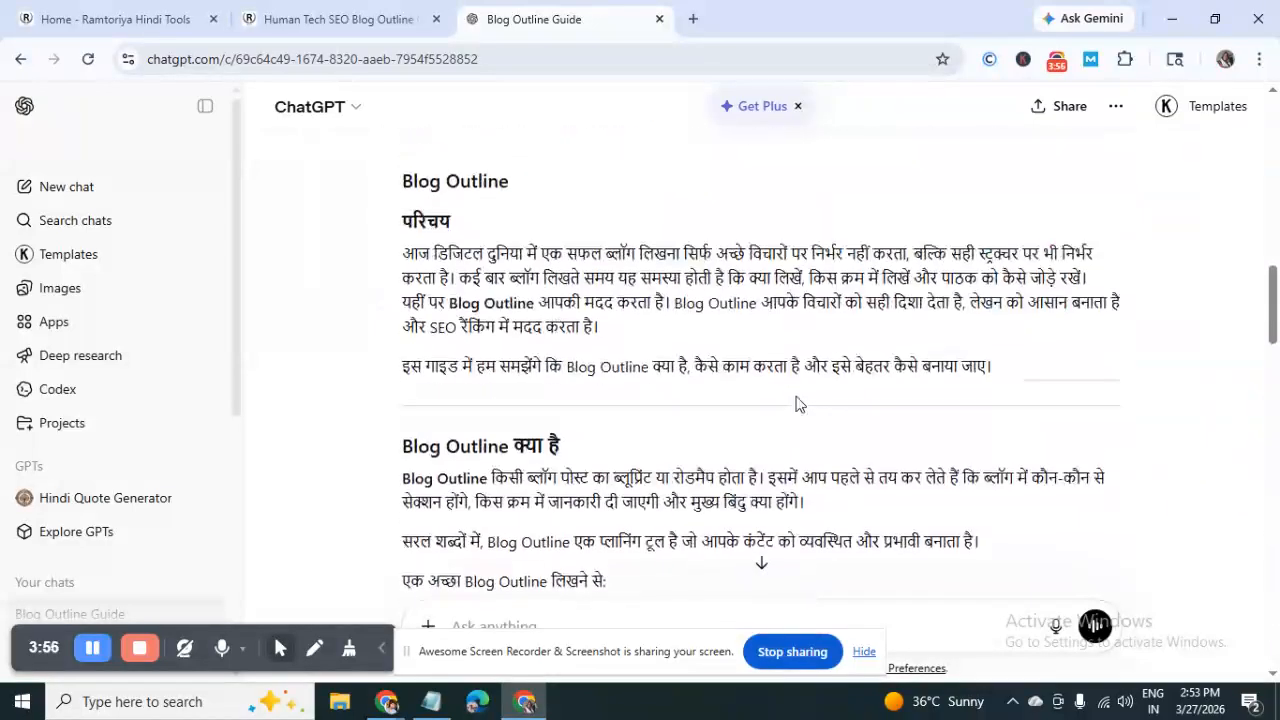
scroll(797, 403, "down", 4)
scroll(797, 403, "up", 1)
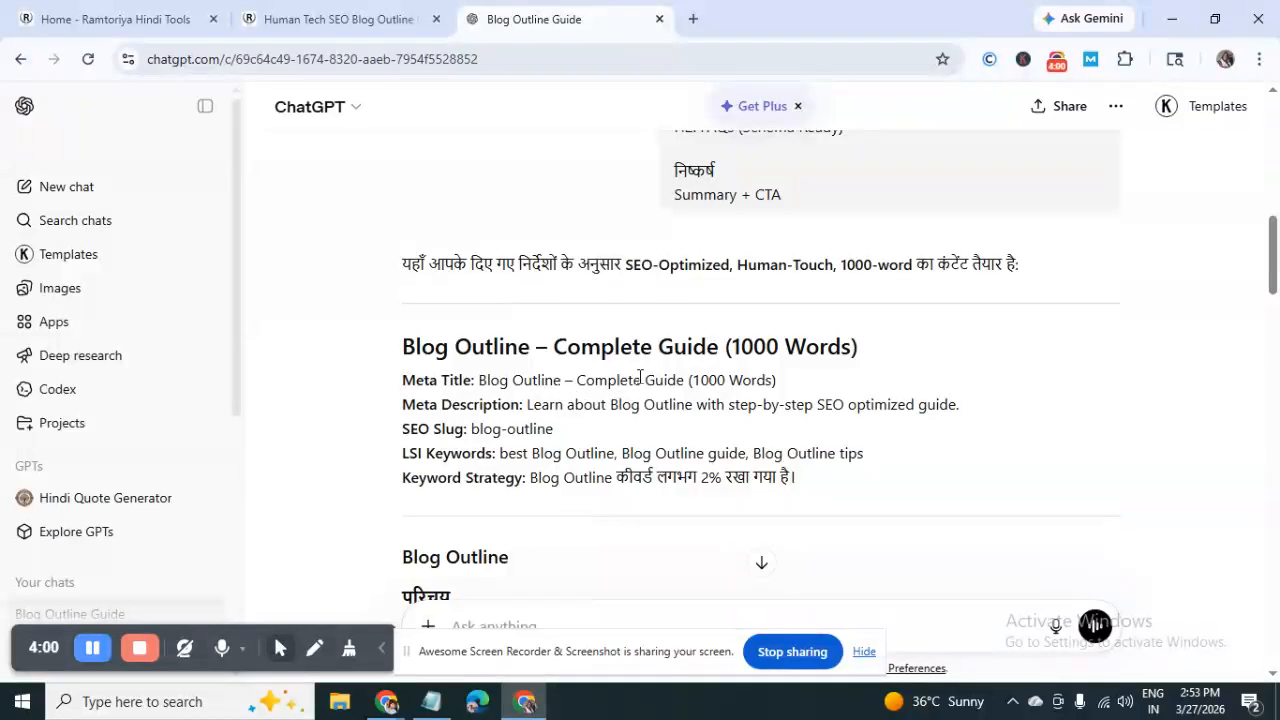
scroll(840, 400, "down", 3)
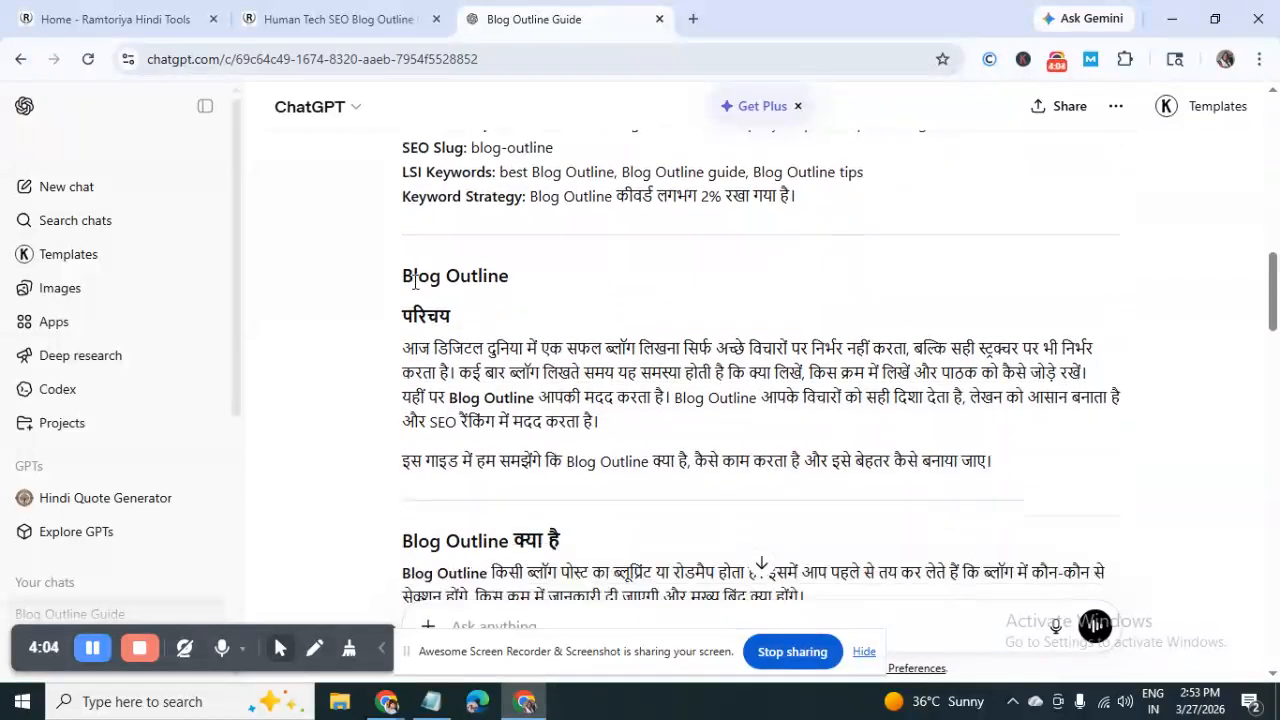
scroll(509, 285, "down", 1)
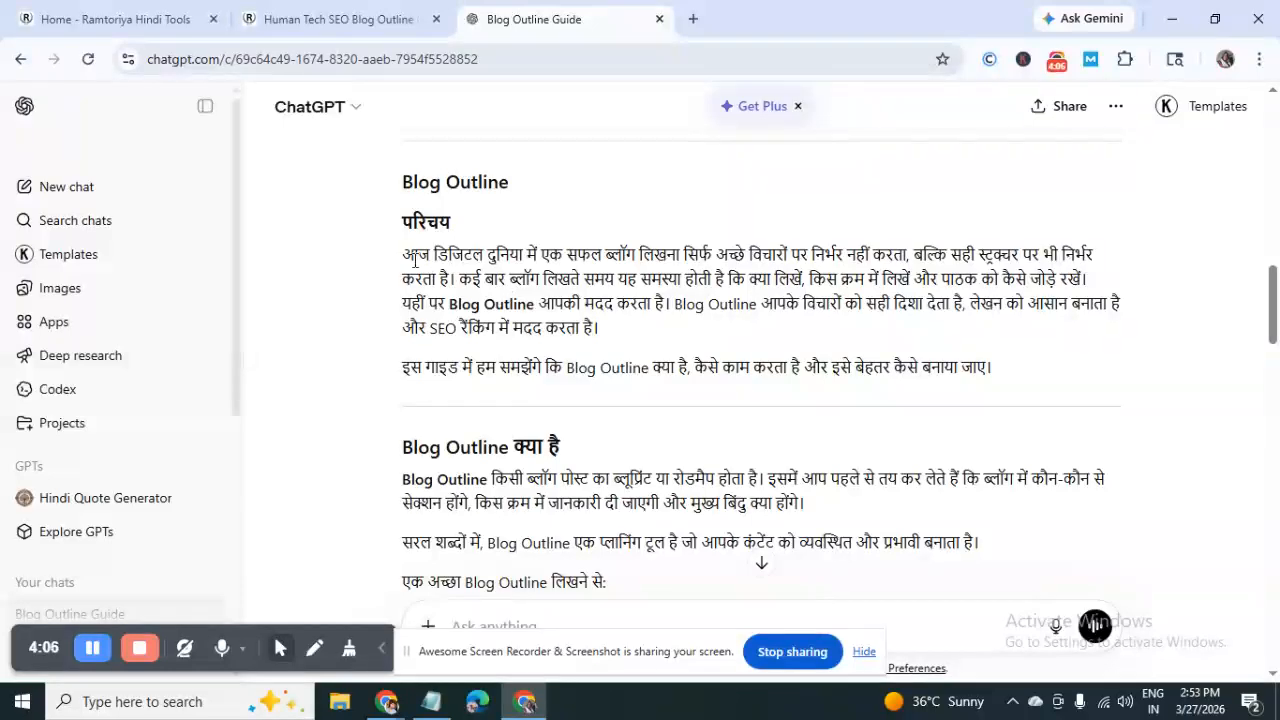
Read the generated article's introduction, the section on what a Blog Outline is, and the three how-it-works steps.
left_click_drag(403, 254, 595, 326)
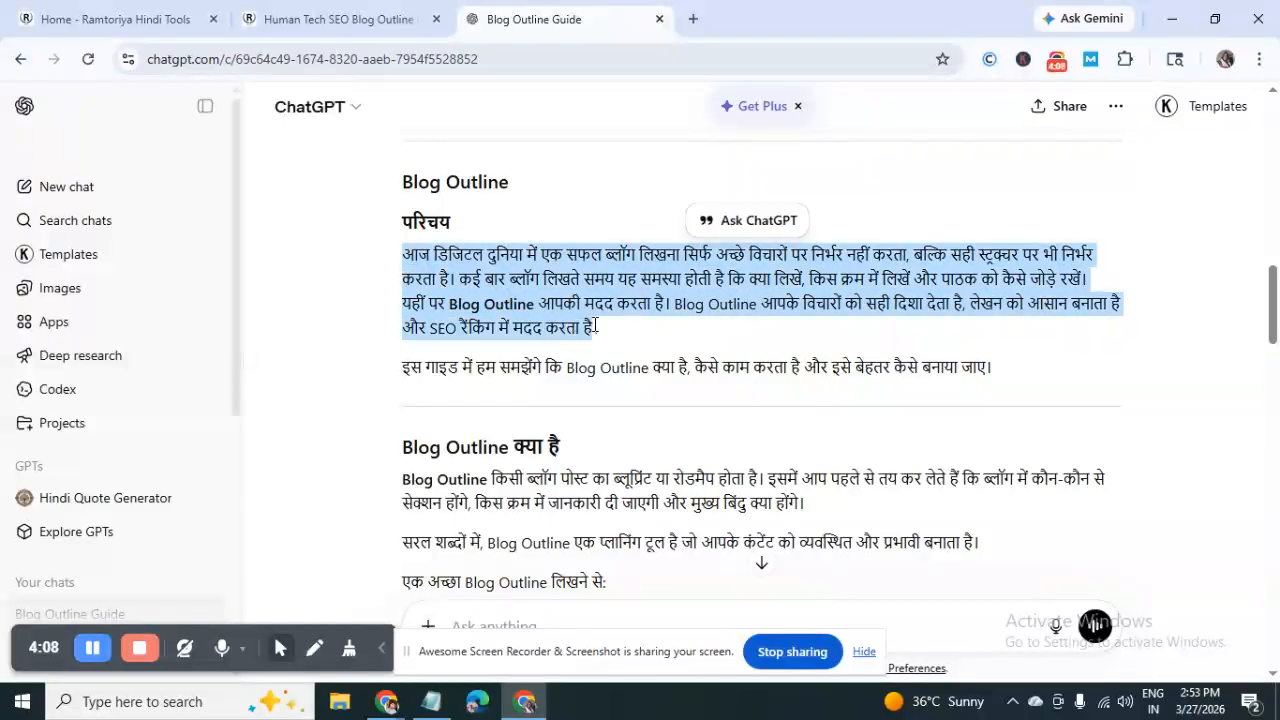
scroll(595, 326, "down", 1)
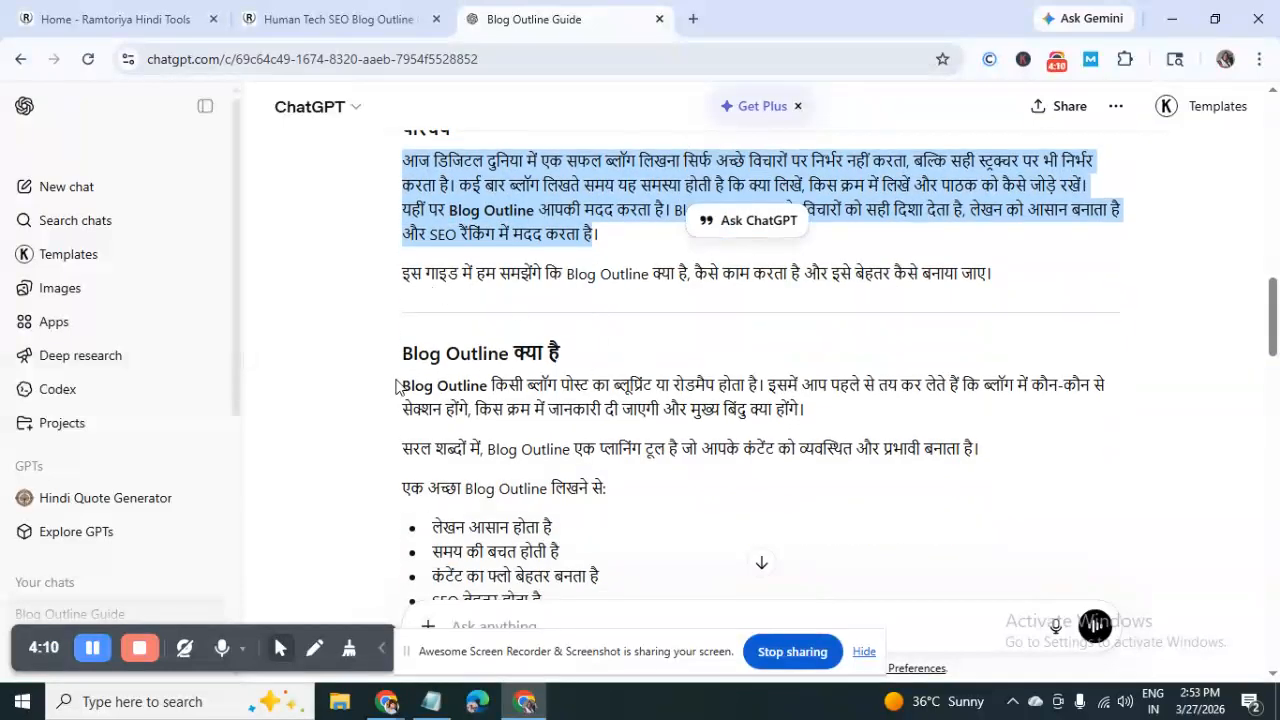
left_click_drag(403, 354, 812, 424)
scroll(800, 415, "down", 2)
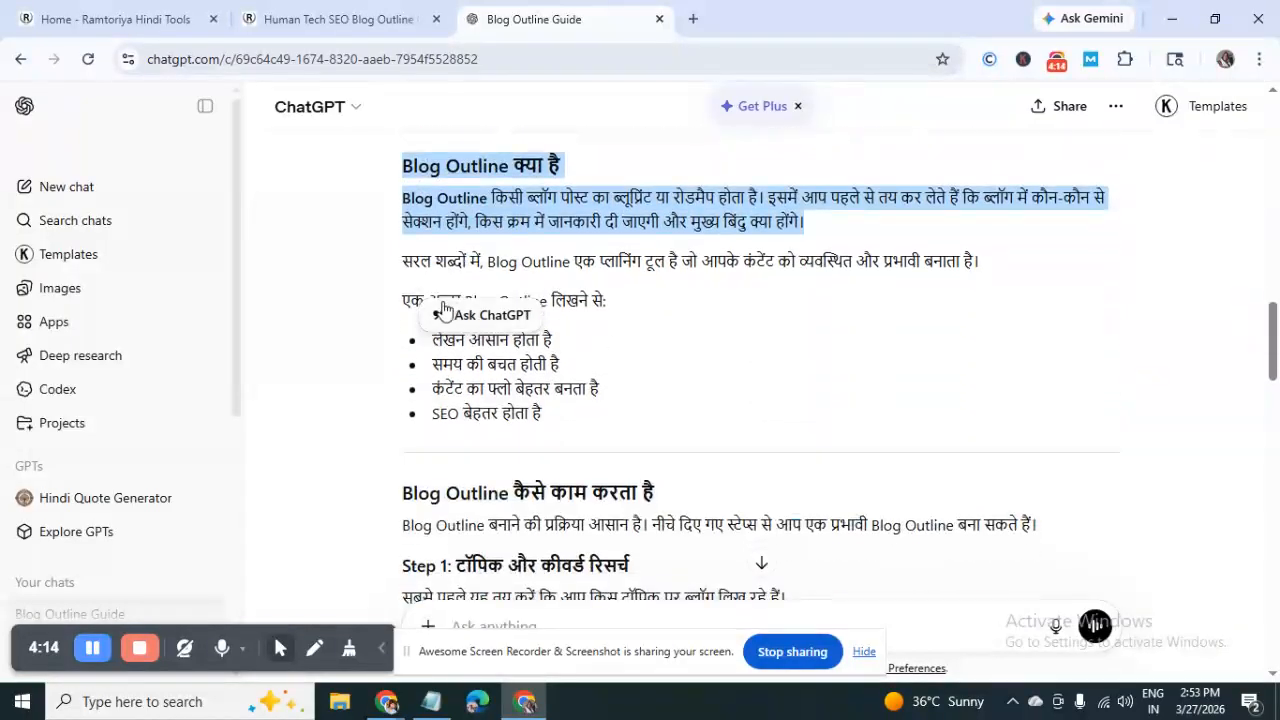
left_click(518, 279)
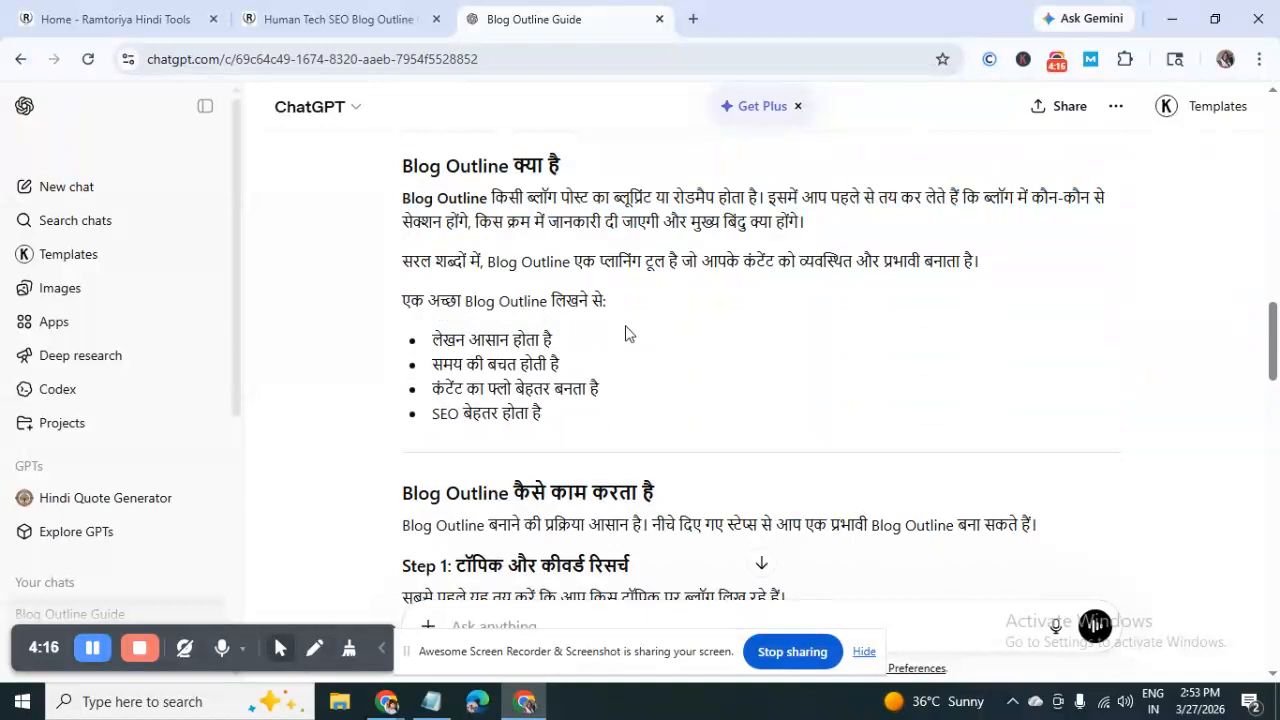
scroll(603, 409, "down", 2)
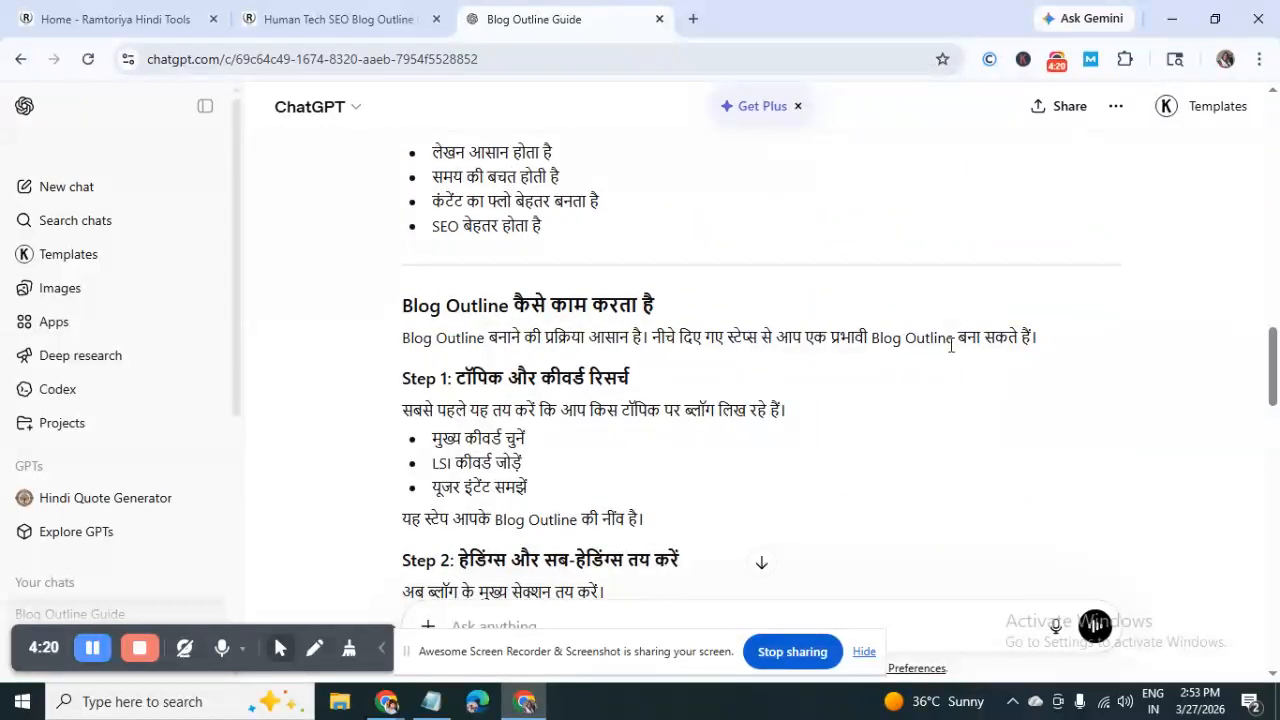
scroll(482, 403, "down", 1)
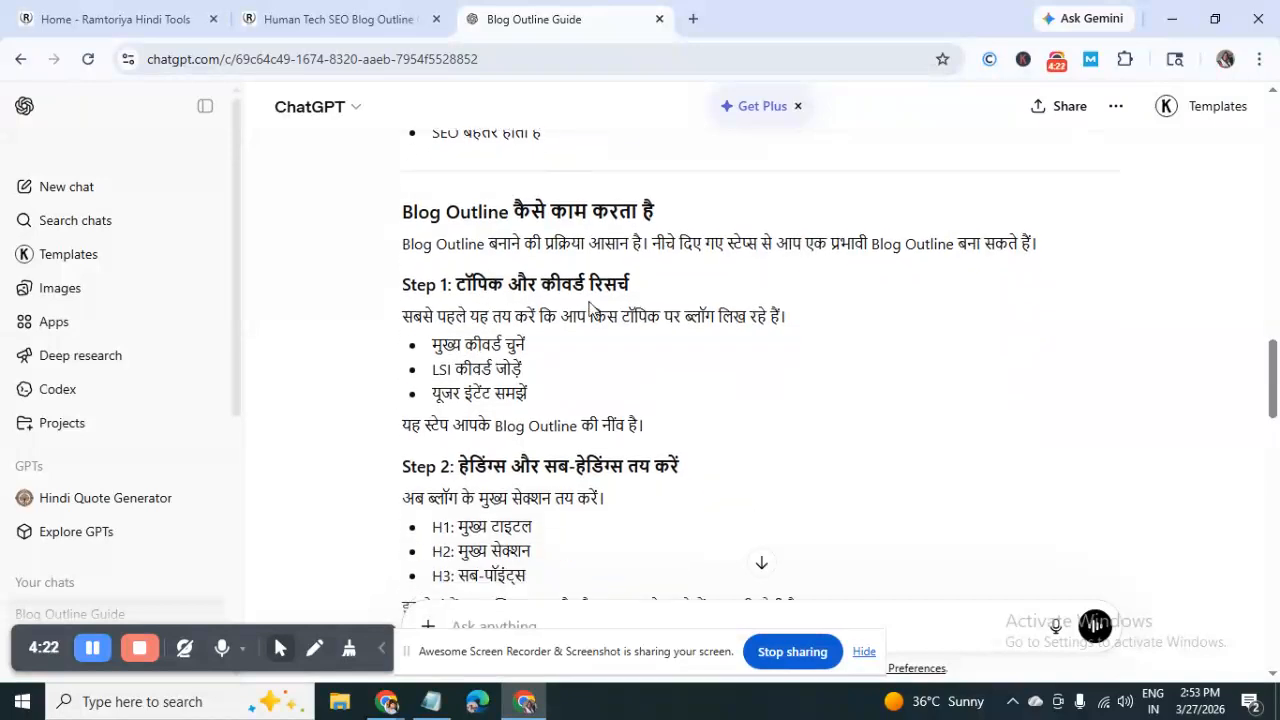
scroll(562, 362, "down", 2)
scroll(533, 398, "down", 3)
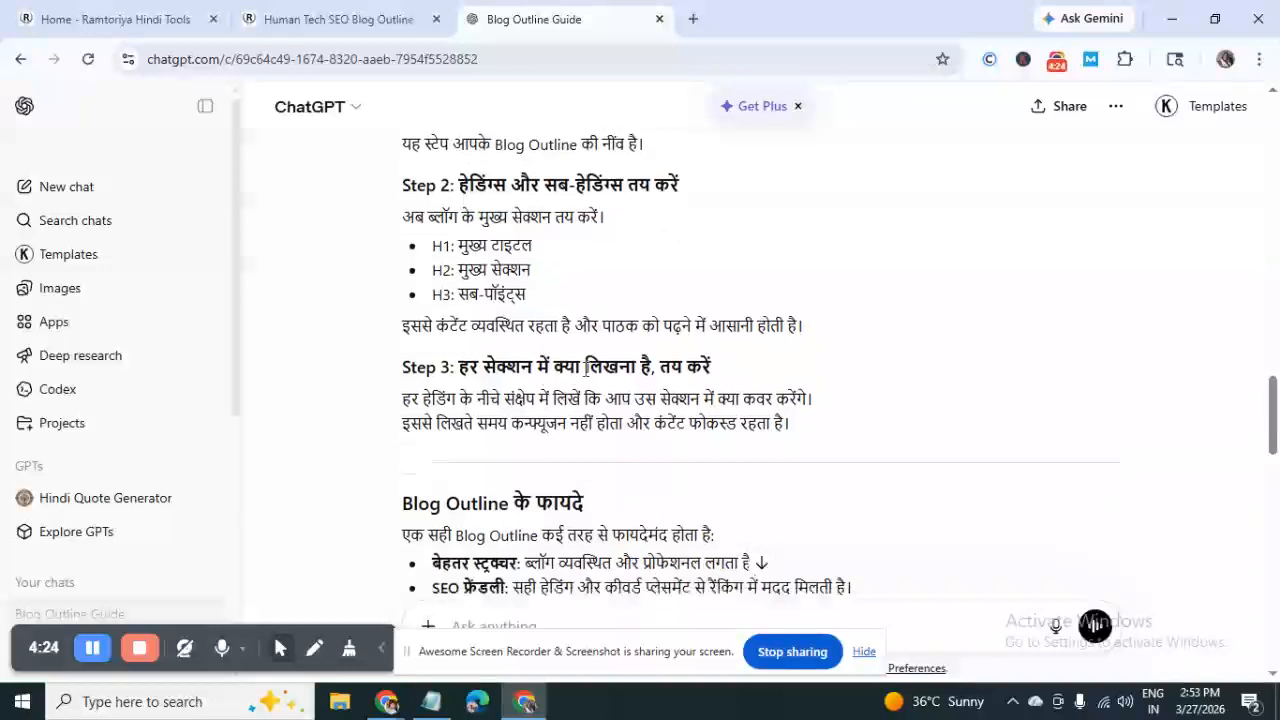
Examine the article's remaining sections: benefits, common mistakes, pro tips, necessary tools, FAQs and conclusion.
scroll(600, 328, "down", 2)
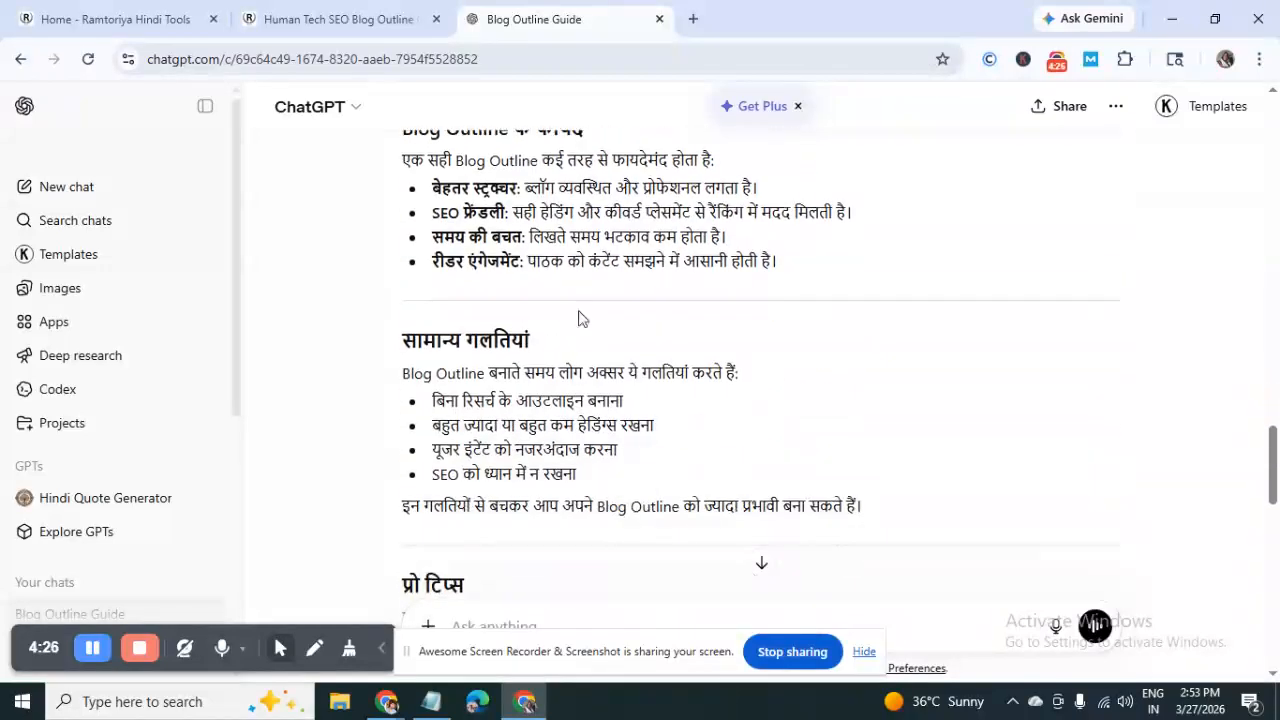
left_click_drag(448, 193, 566, 238)
scroll(474, 303, "down", 1)
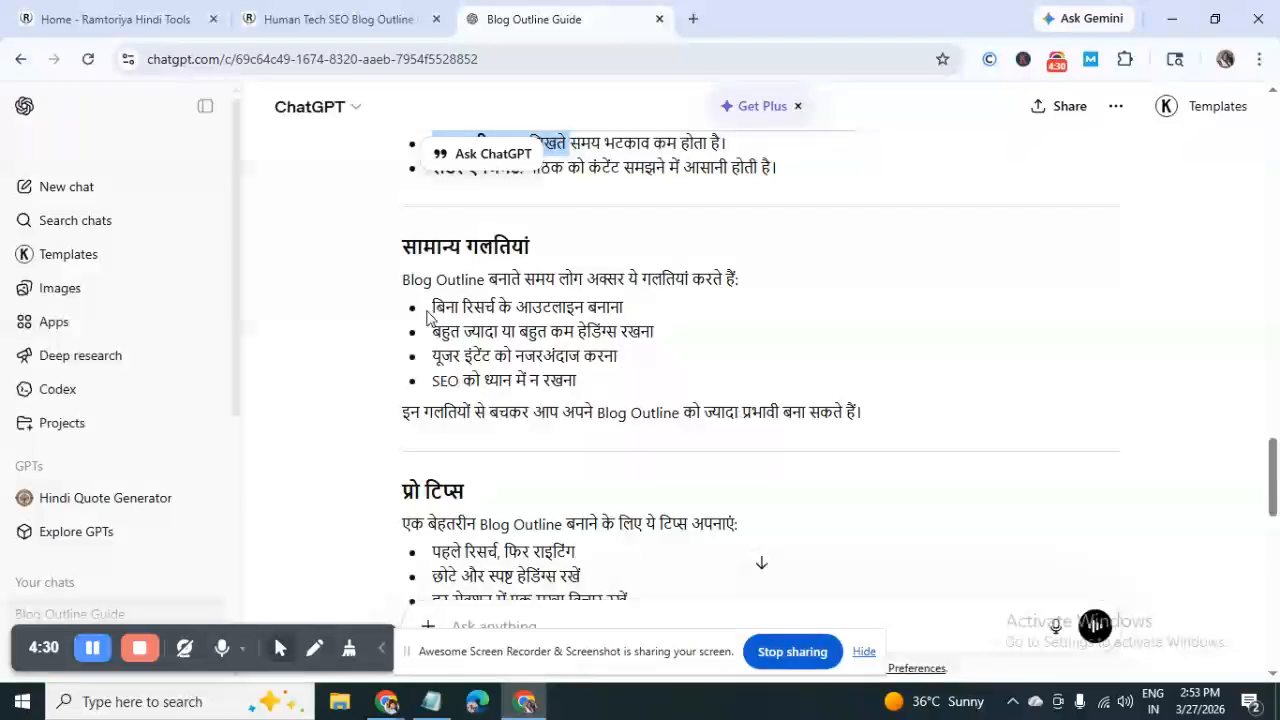
left_click_drag(430, 306, 588, 390)
scroll(588, 390, "down", 4)
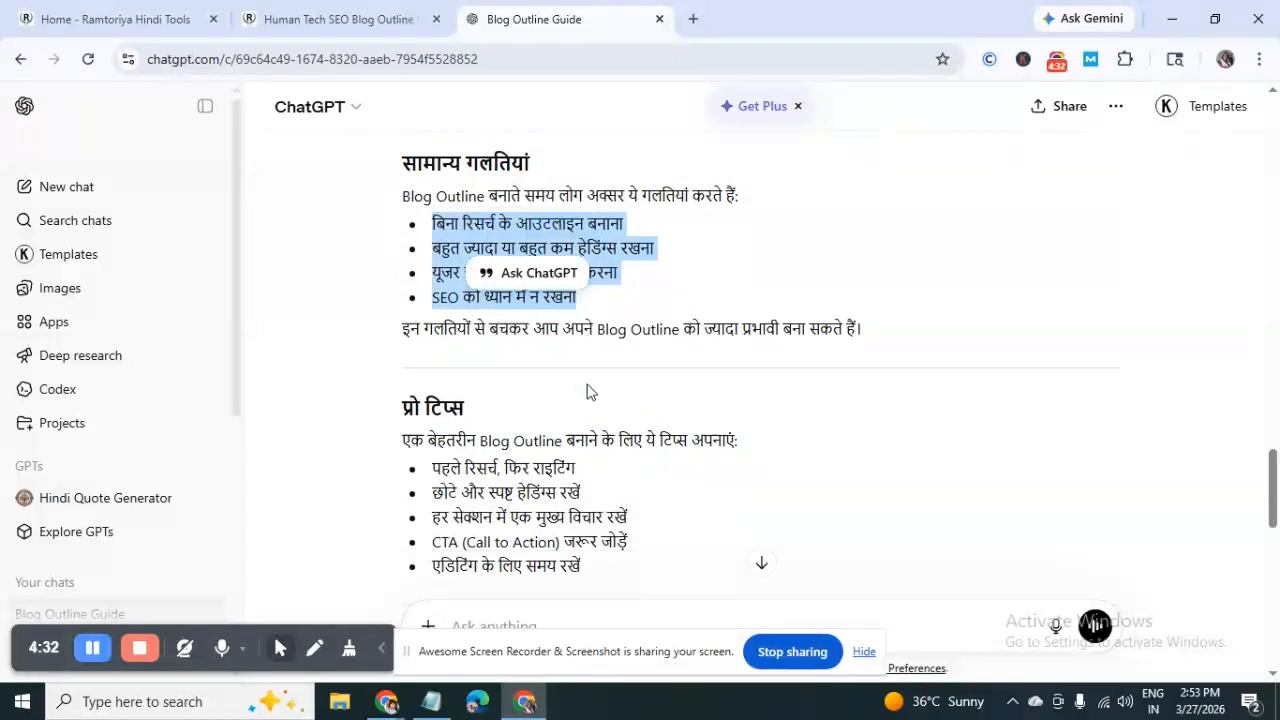
scroll(437, 313, "up", 2)
left_click_drag(420, 370, 580, 440)
scroll(571, 433, "down", 2)
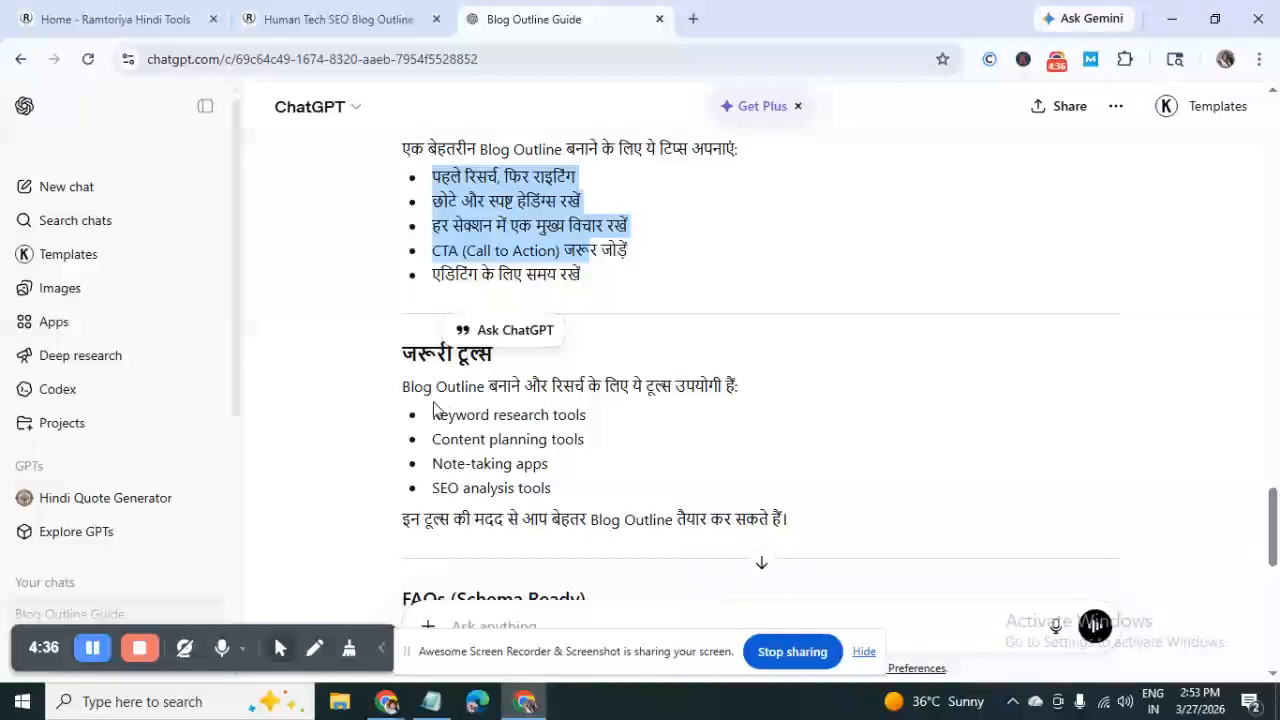
left_click_drag(431, 406, 551, 490)
scroll(623, 455, "down", 2)
scroll(623, 455, "down", 1)
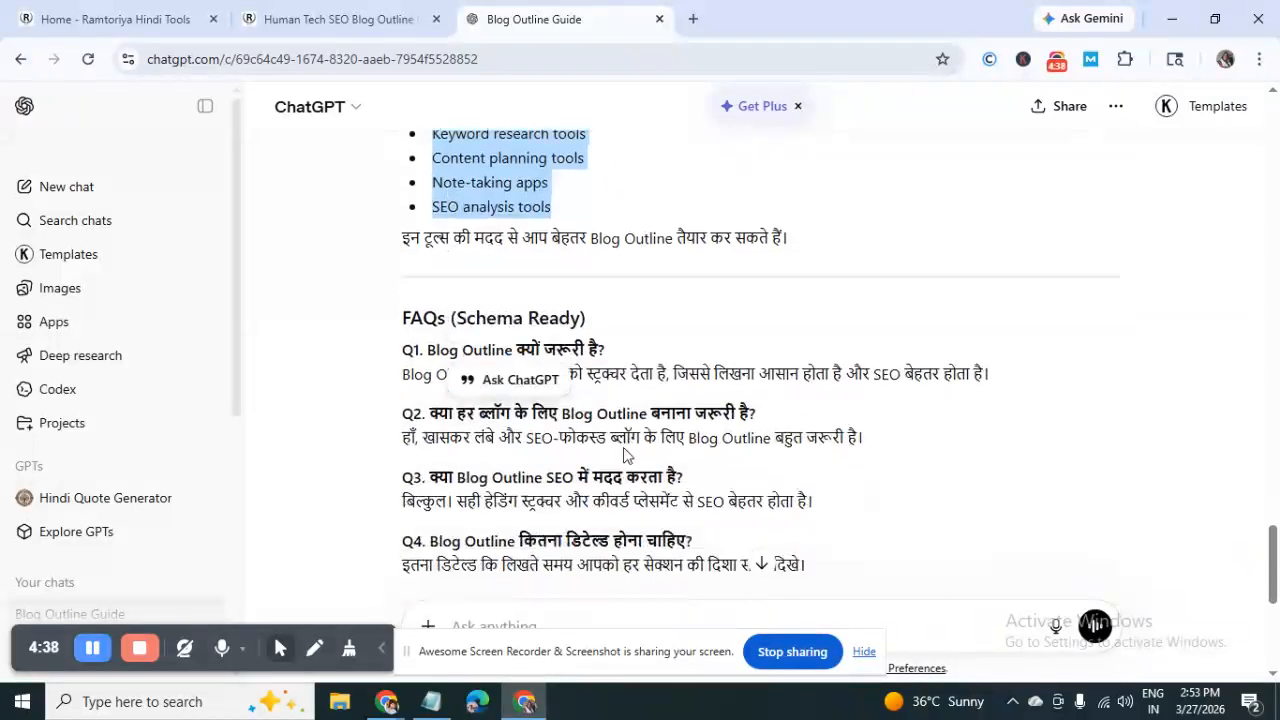
scroll(548, 328, "down", 2)
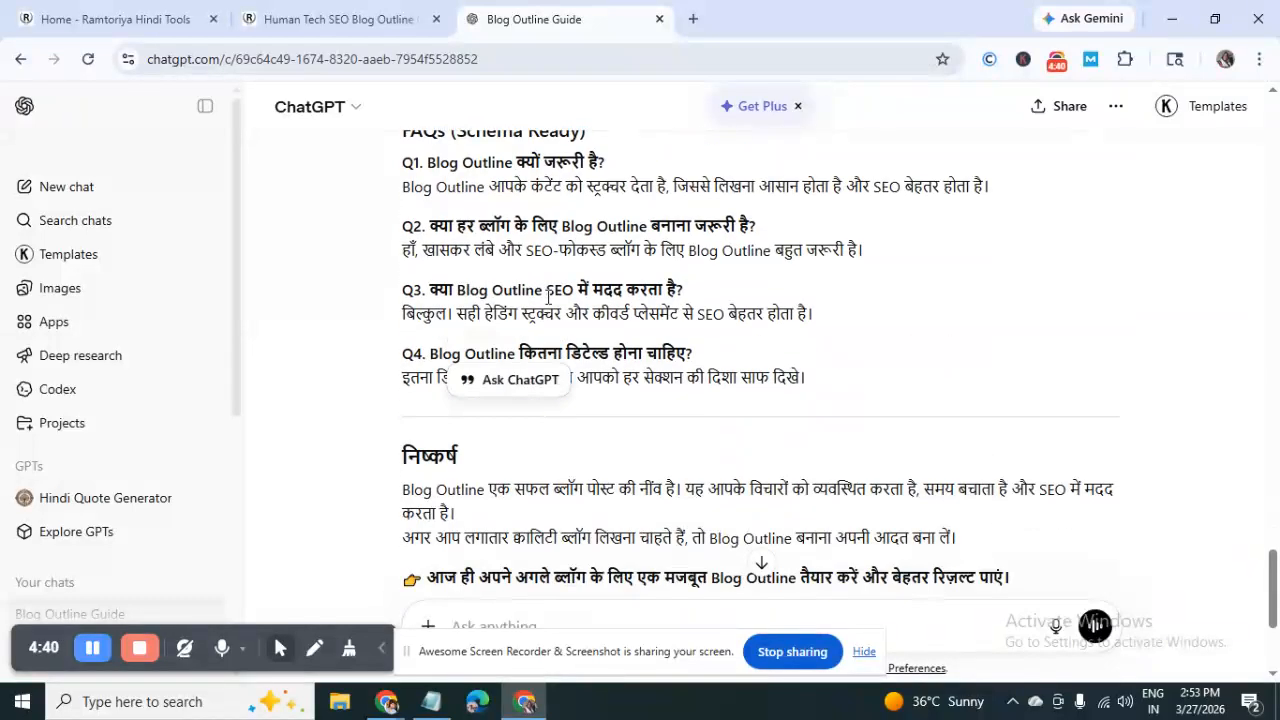
scroll(641, 190, "down", 2)
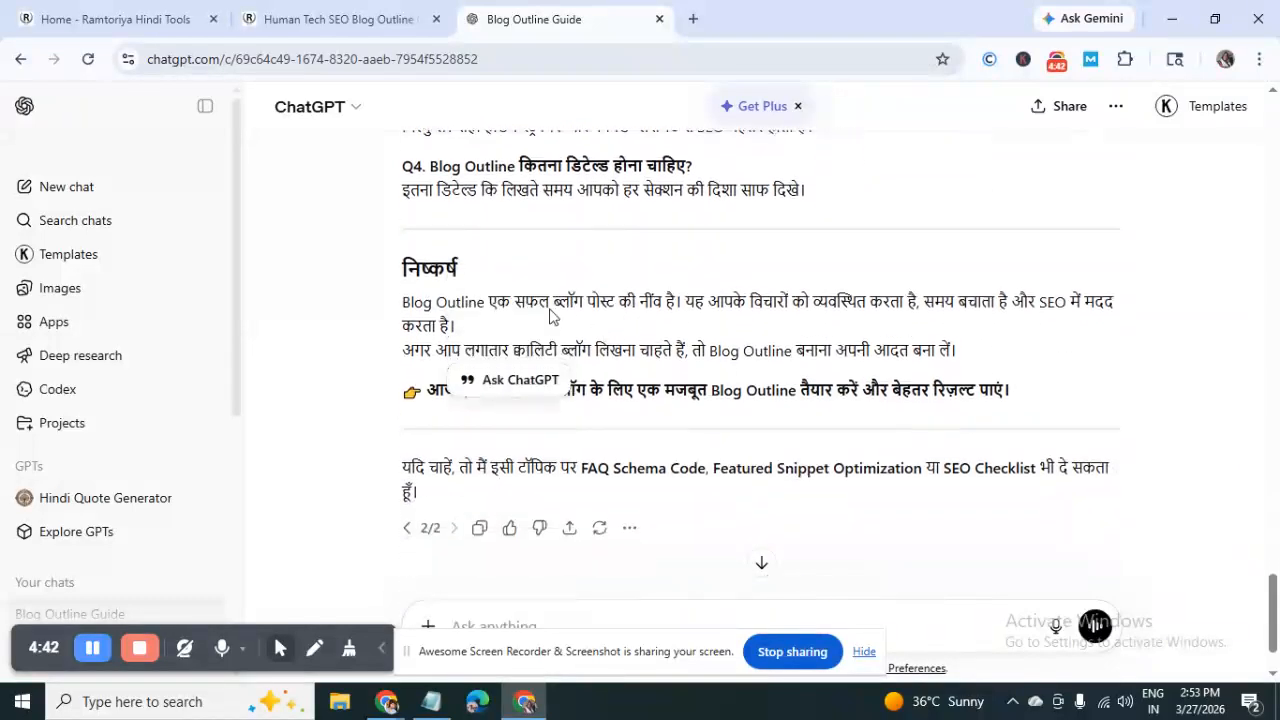
scroll(805, 374, "down", 1)
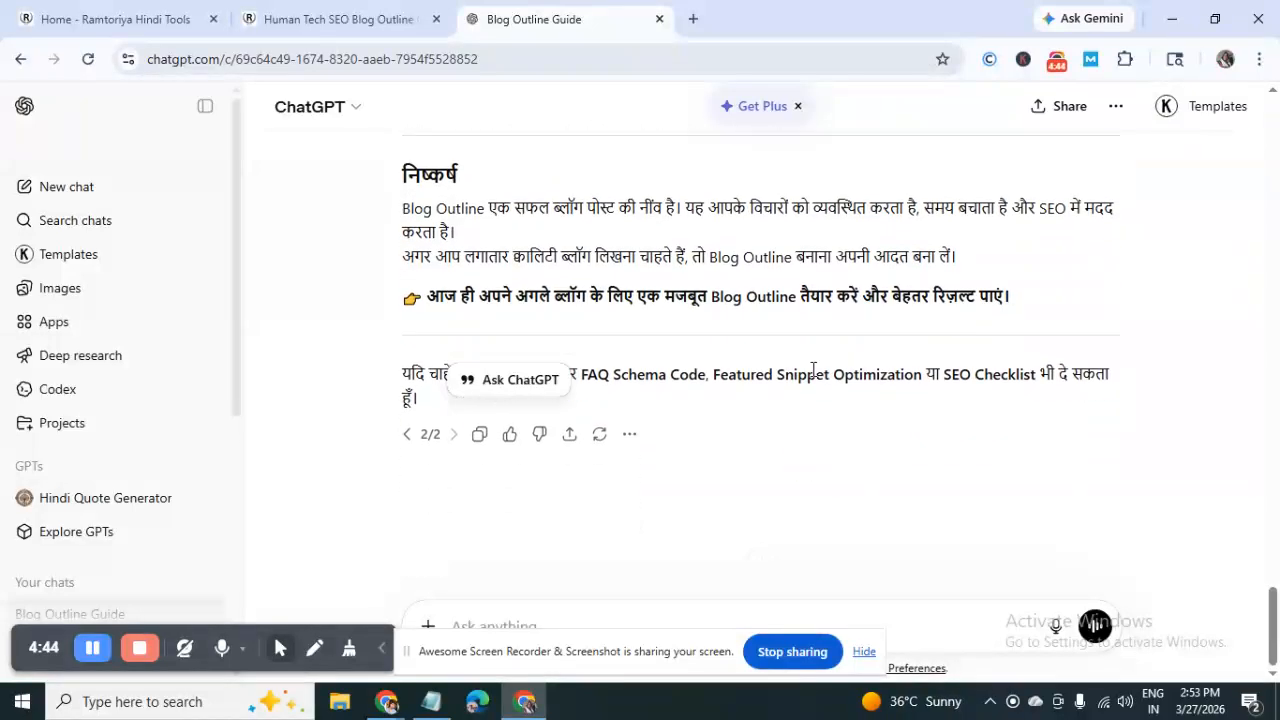
Return to the Ramtoriya blog outline generator and reset the tool to clear the generated outline.
left_click(330, 20)
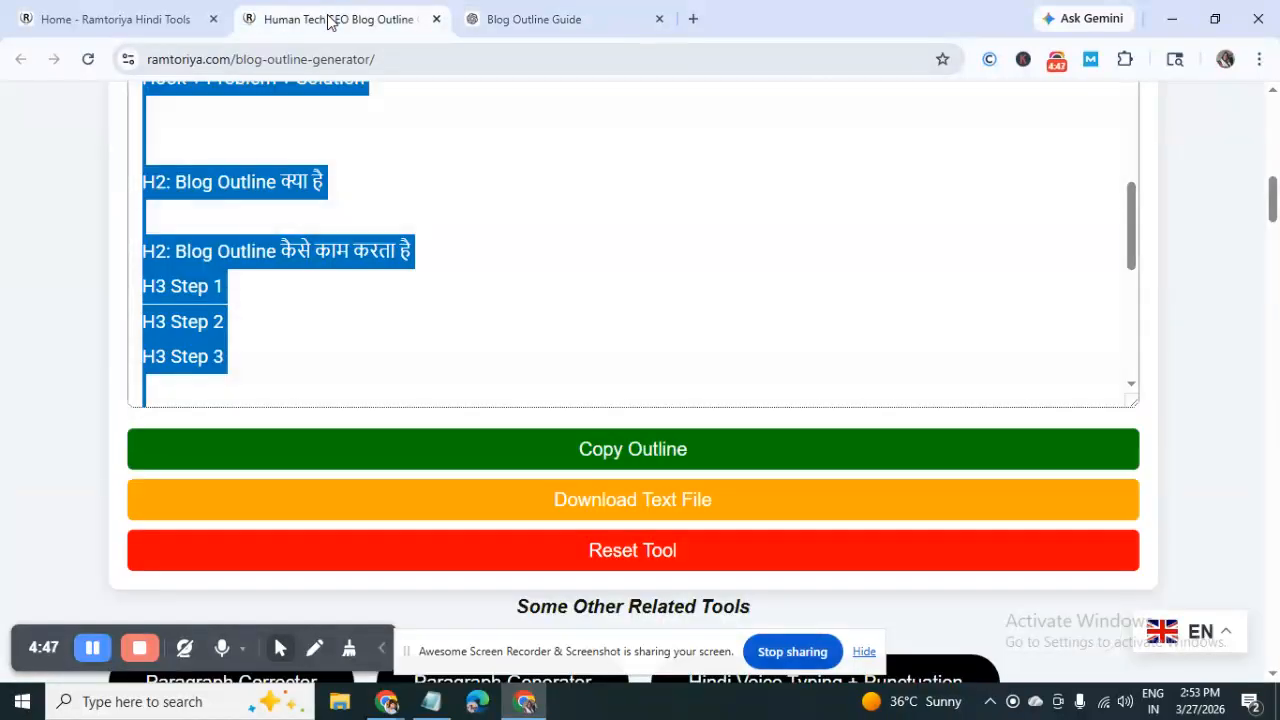
left_click(624, 553)
scroll(650, 500, "down", 5)
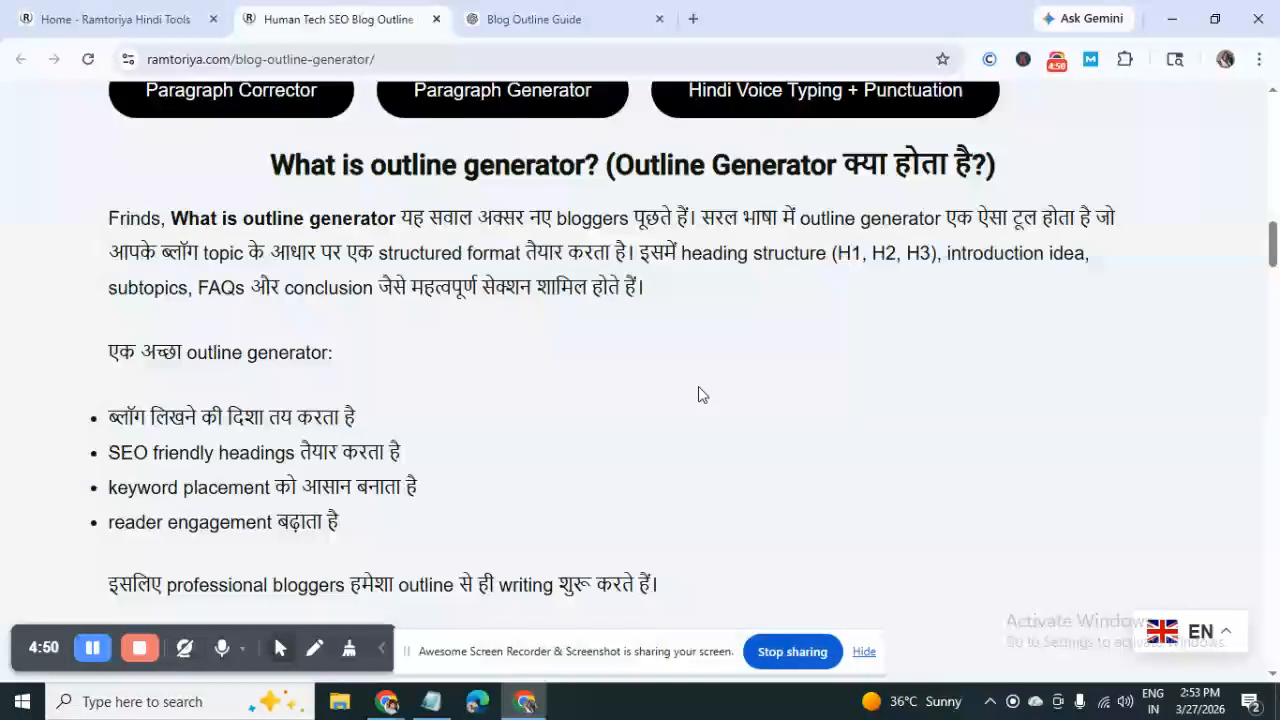
Set the outline generator's language to English Mode and the blog length to 1000 Words Blog.
scroll(698, 394, "up", 5)
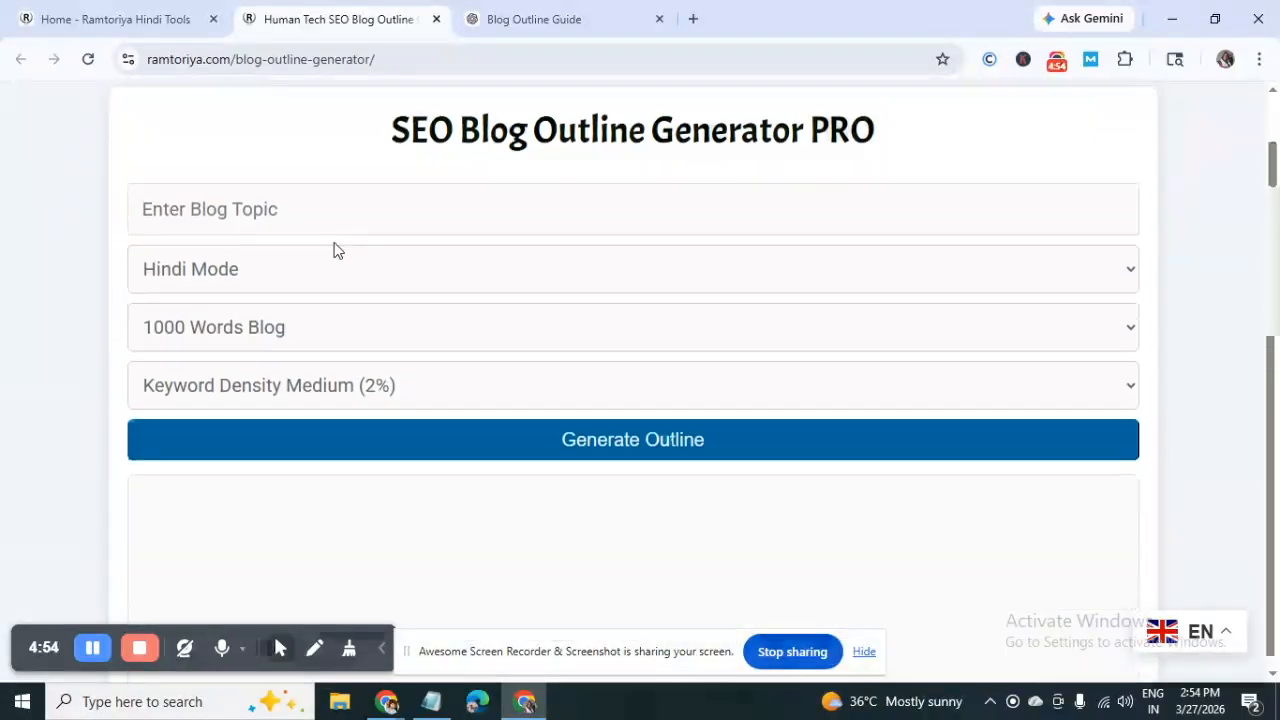
left_click(293, 213)
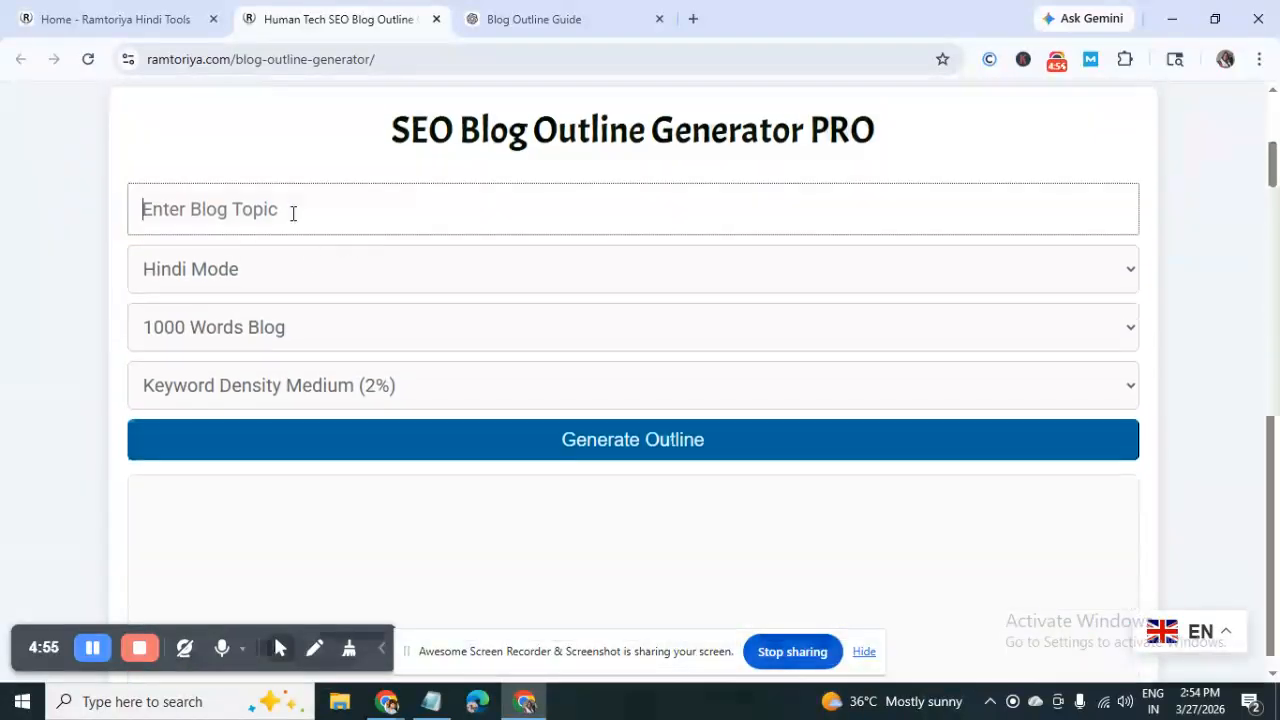
left_click(305, 270)
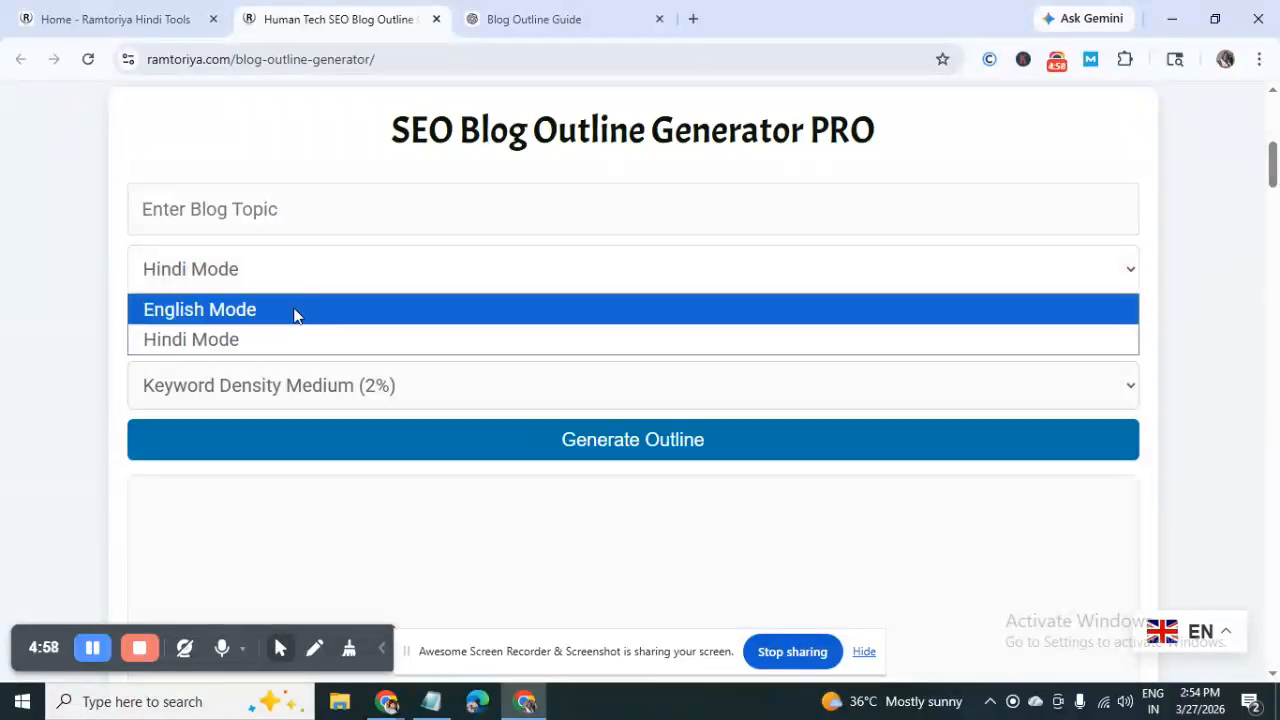
scroll(293, 315, "down", 1)
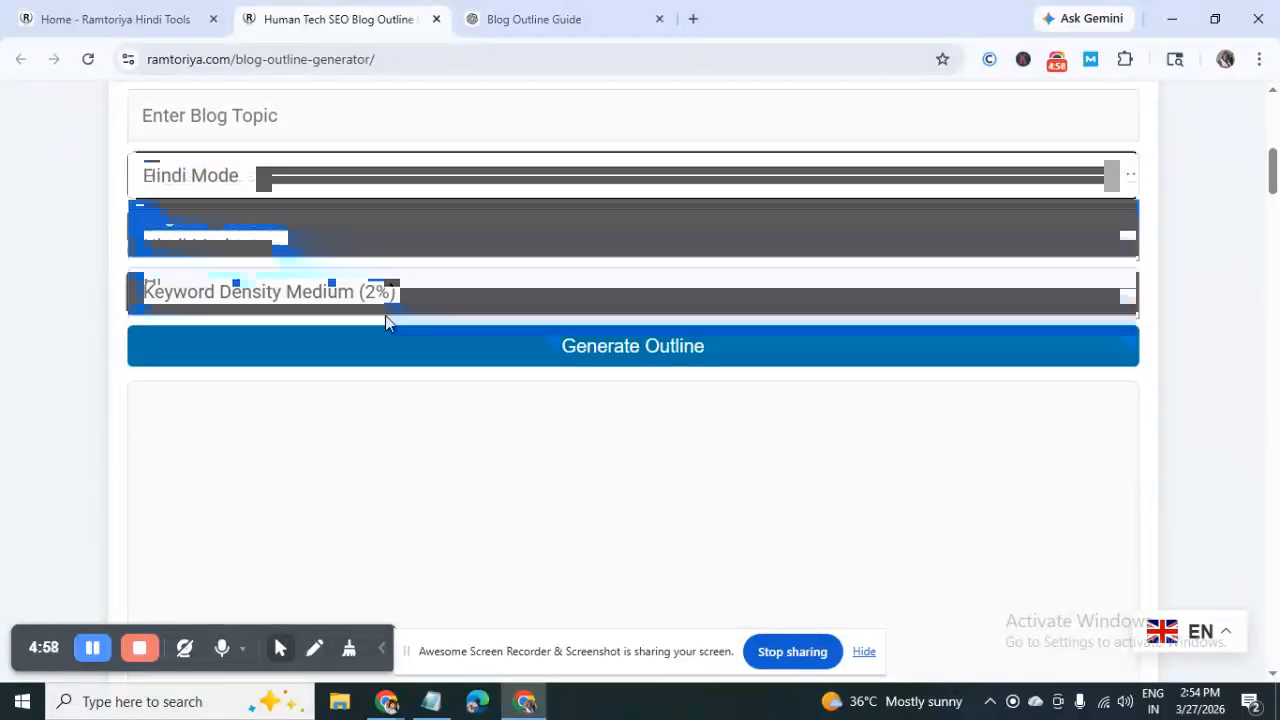
left_click(392, 252)
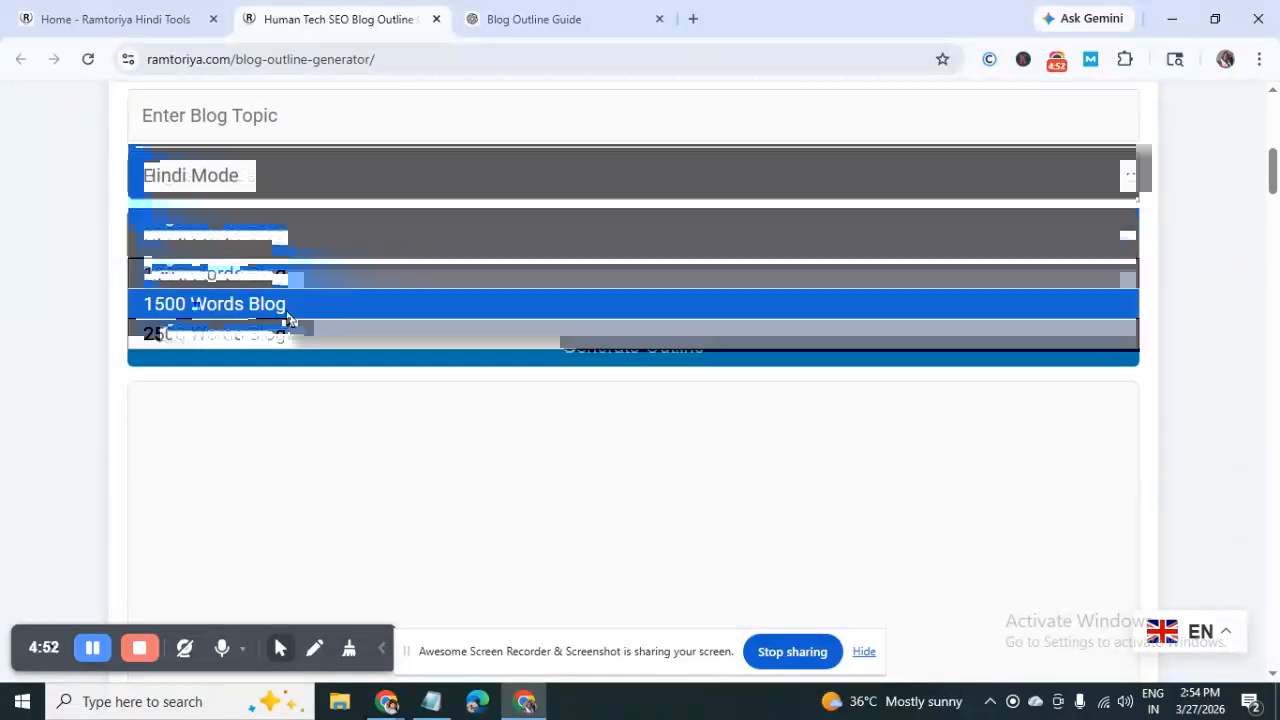
left_click(287, 312)
left_click(380, 244)
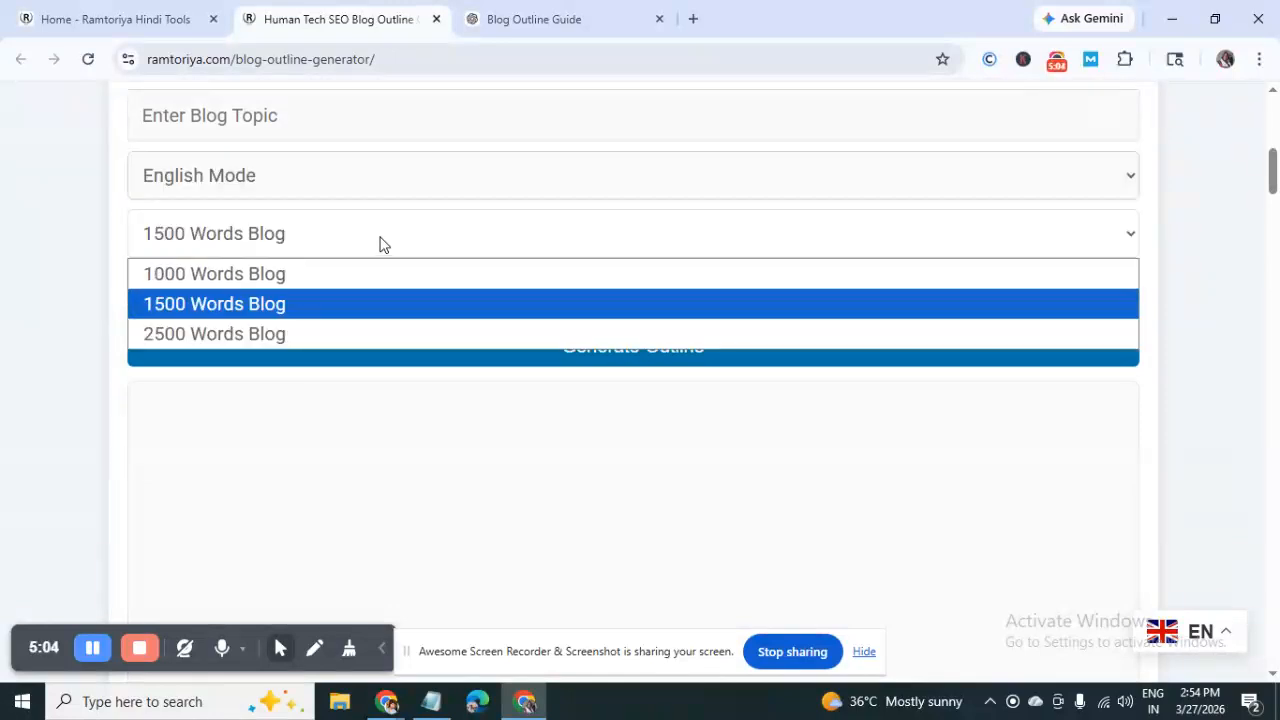
left_click(340, 273)
scroll(599, 426, "down", 1)
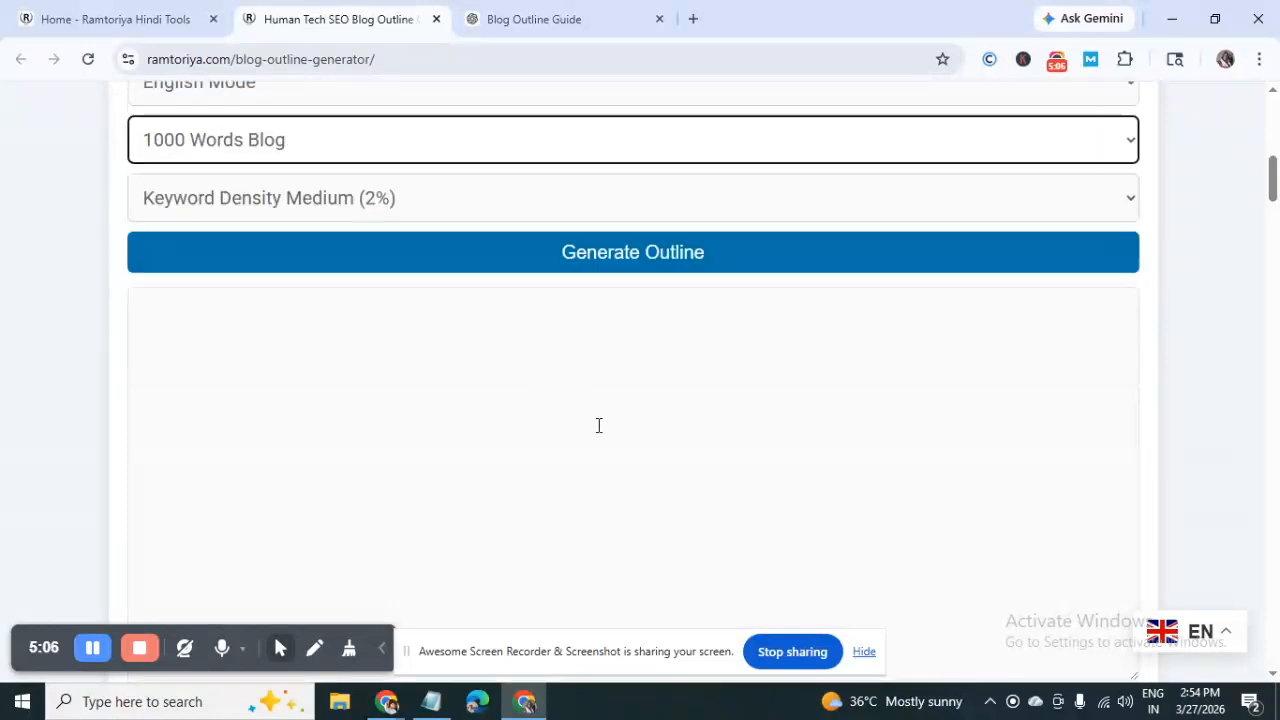
scroll(599, 426, "down", 5)
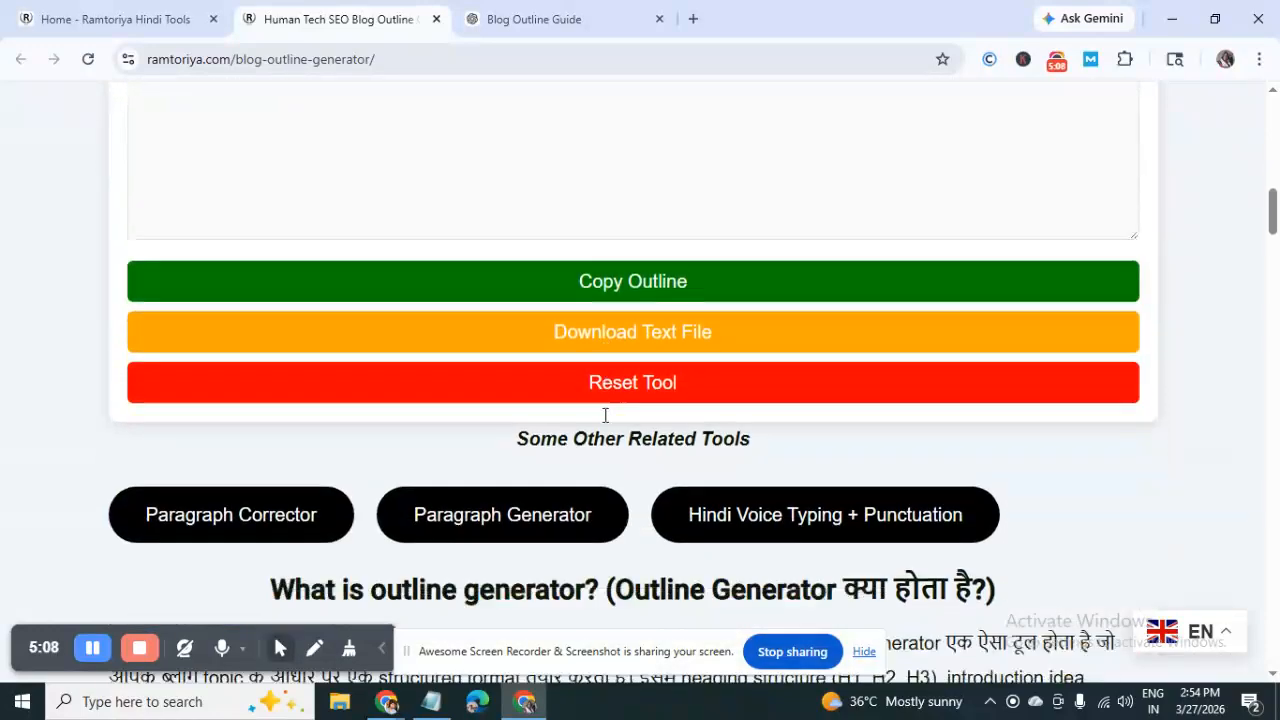
scroll(605, 414, "up", 2)
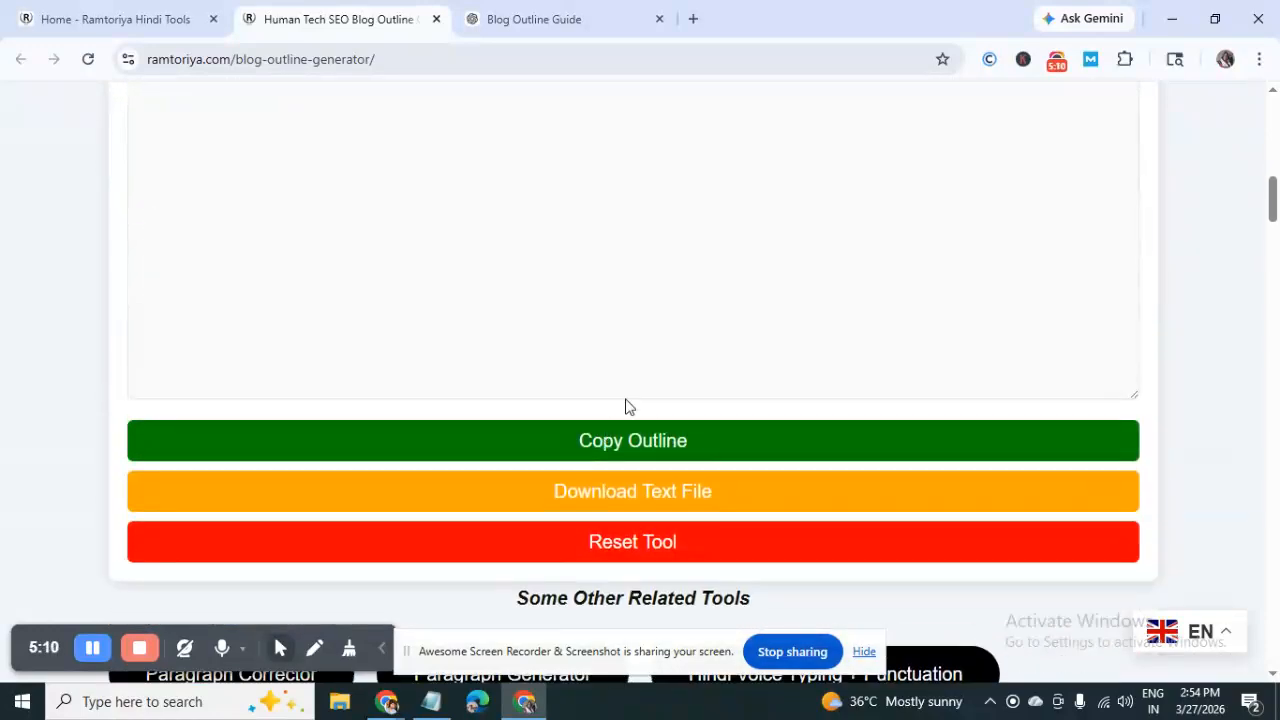
scroll(659, 383, "up", 1)
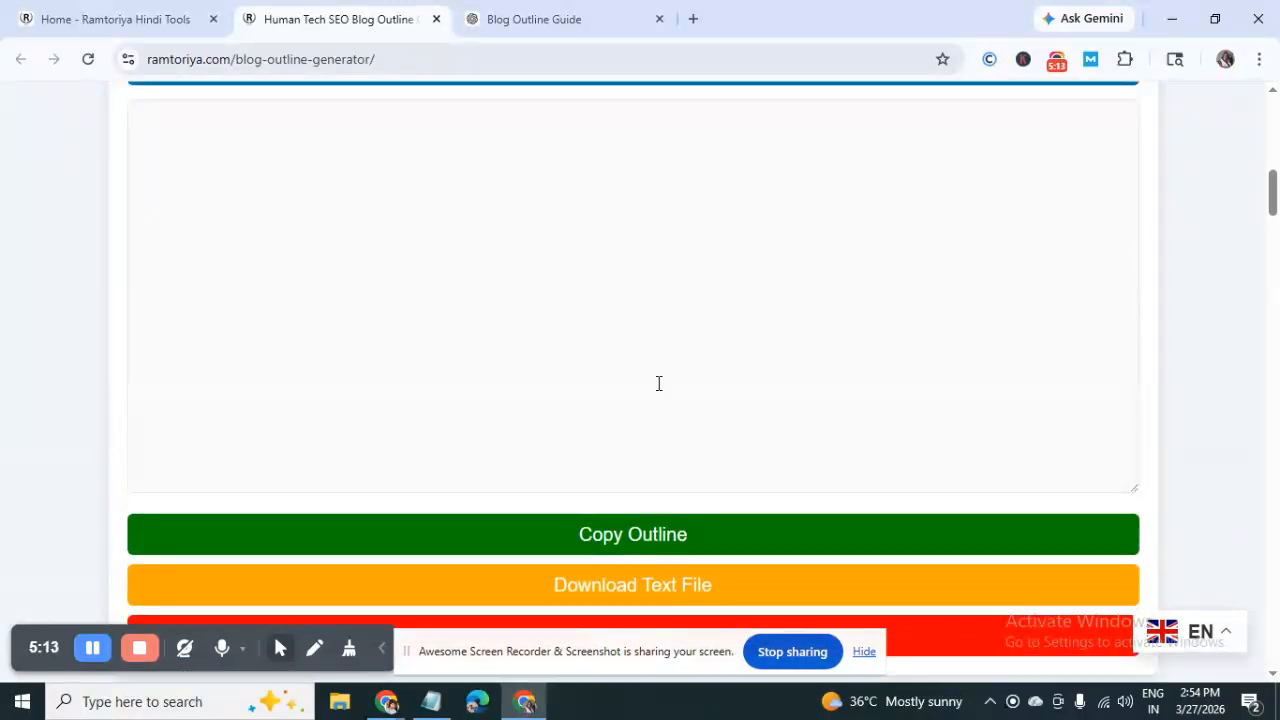